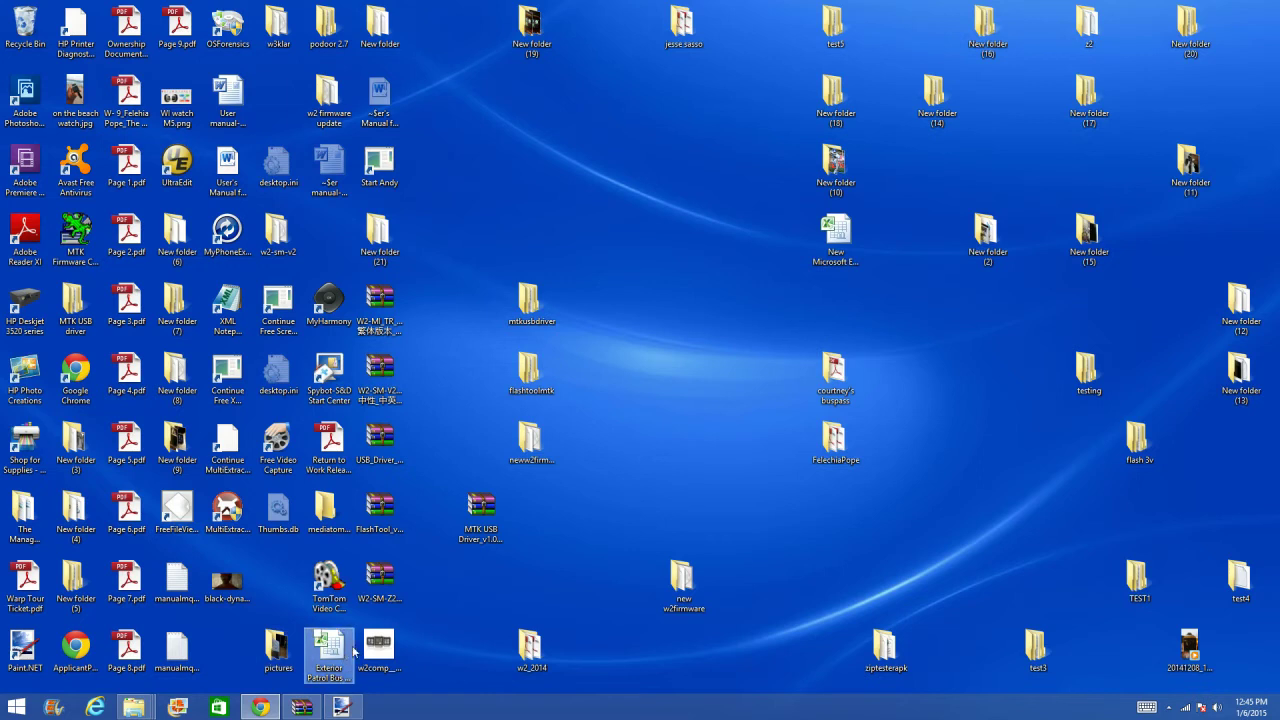
- View the w2comp__mi__smartwatch.jpg picture from the desktop, and minimize the image editor
left_click(391, 653)
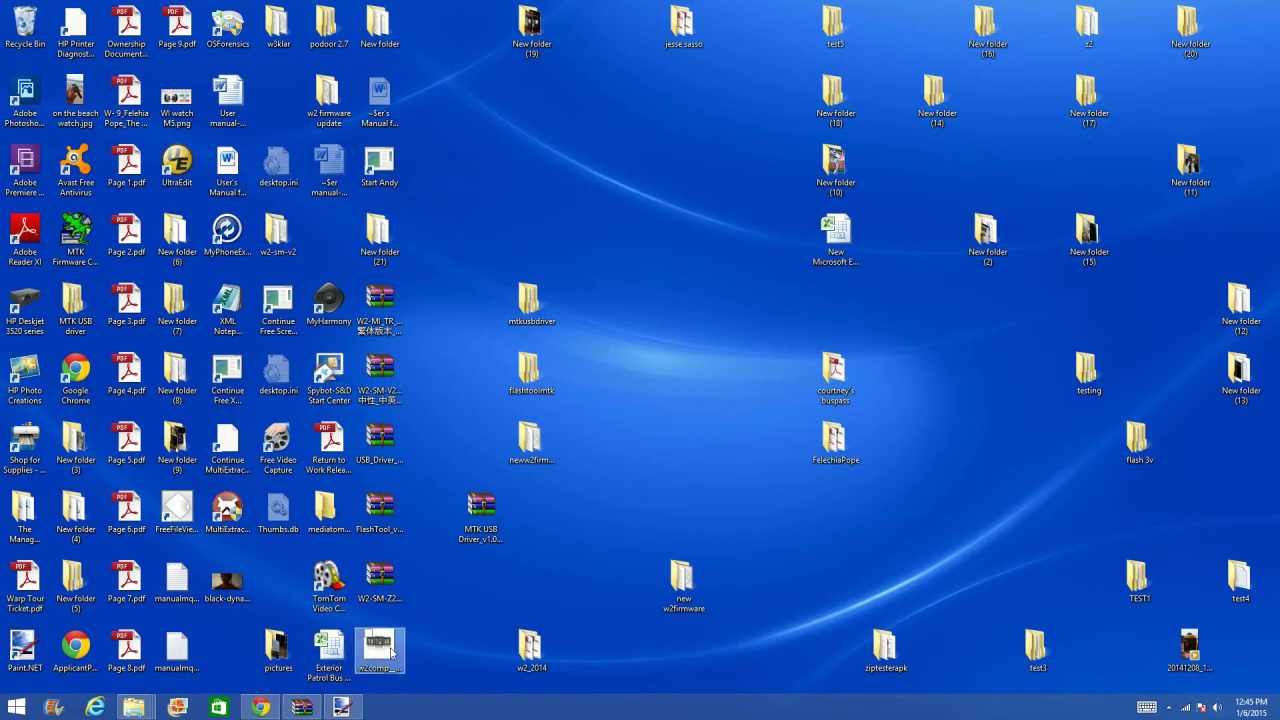
double_click(391, 650)
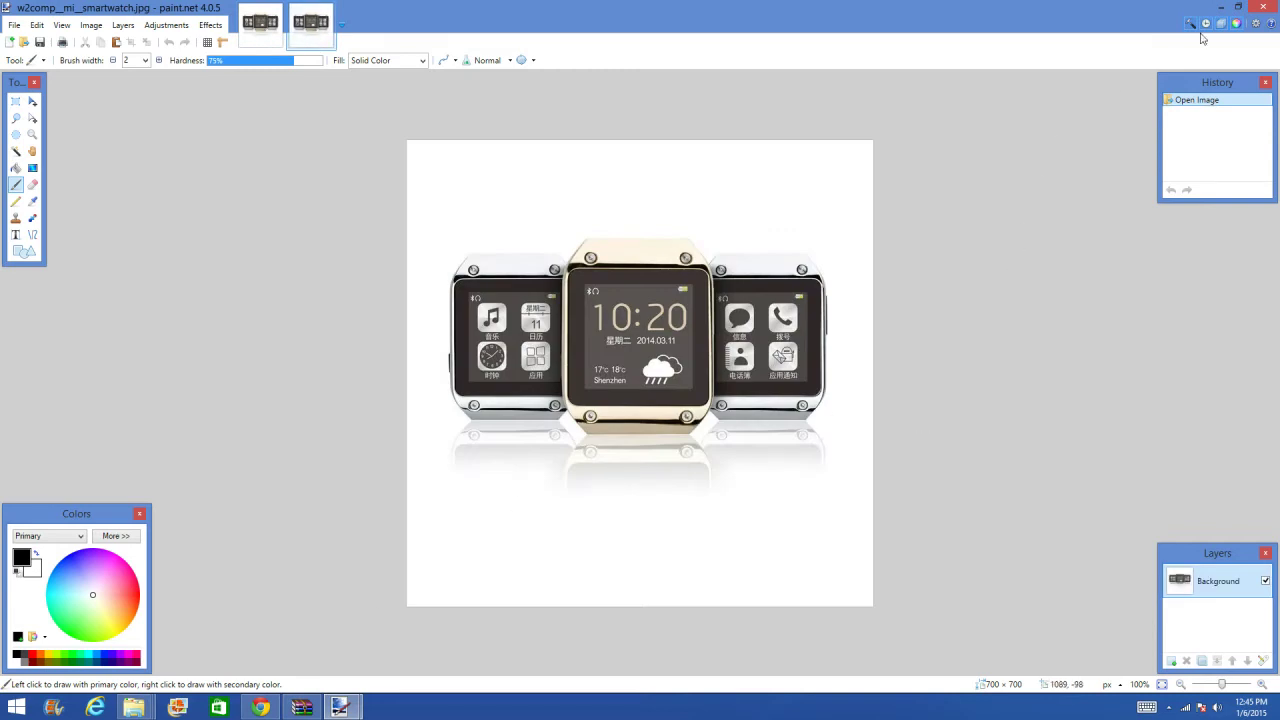
left_click(1222, 8)
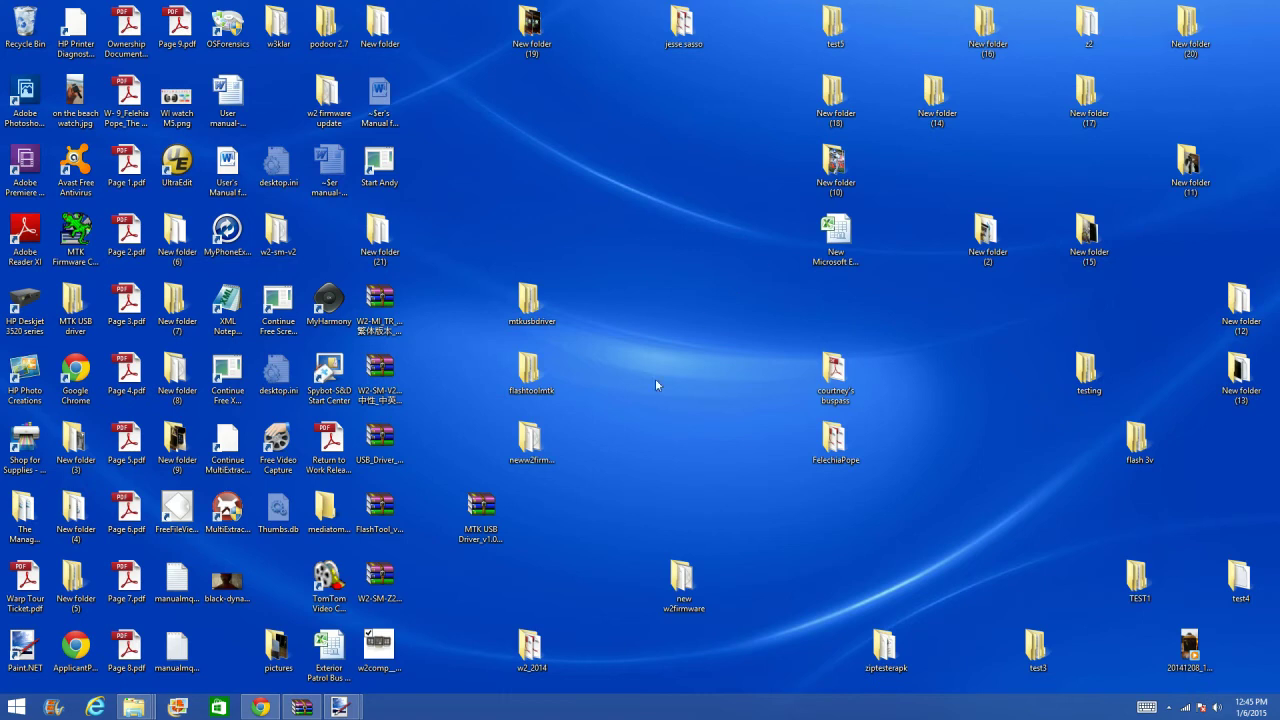
- Review the USB driver files in mtkusbdriver, inside USB_Driver_exe_v1.1032.1 and v1.1032.1, and minimize the folder window
double_click(531, 326)
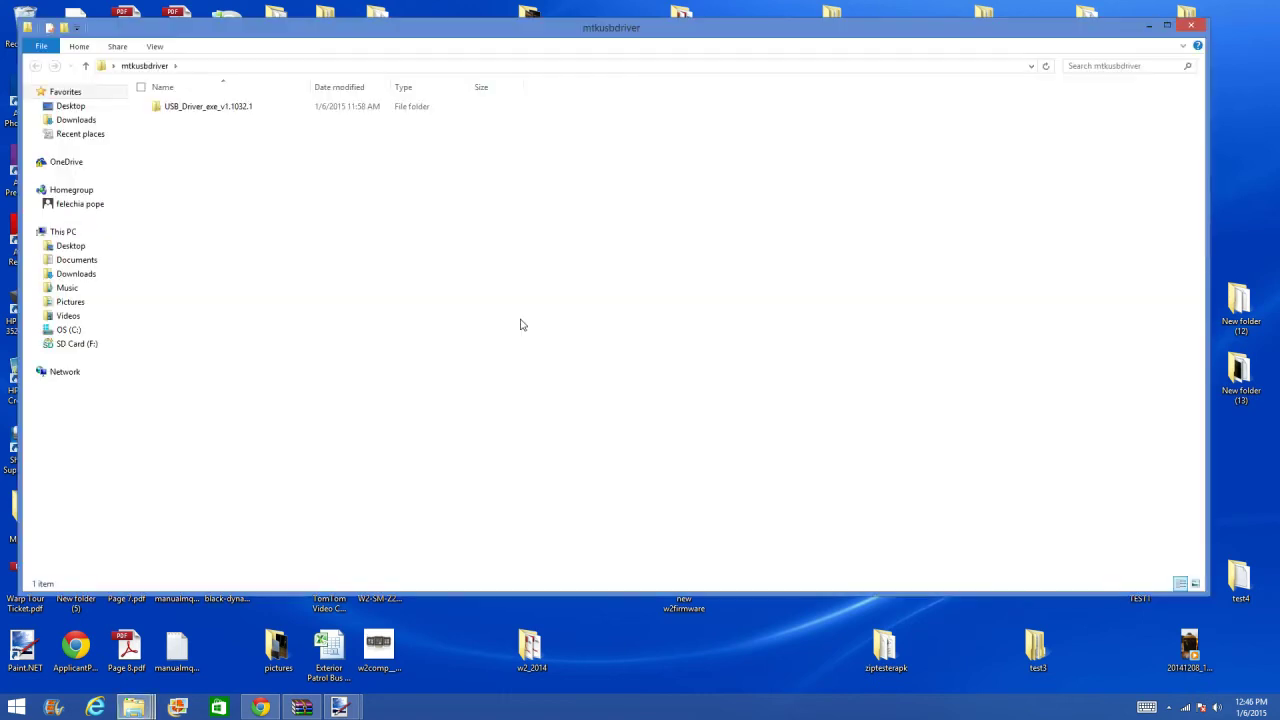
double_click(215, 107)
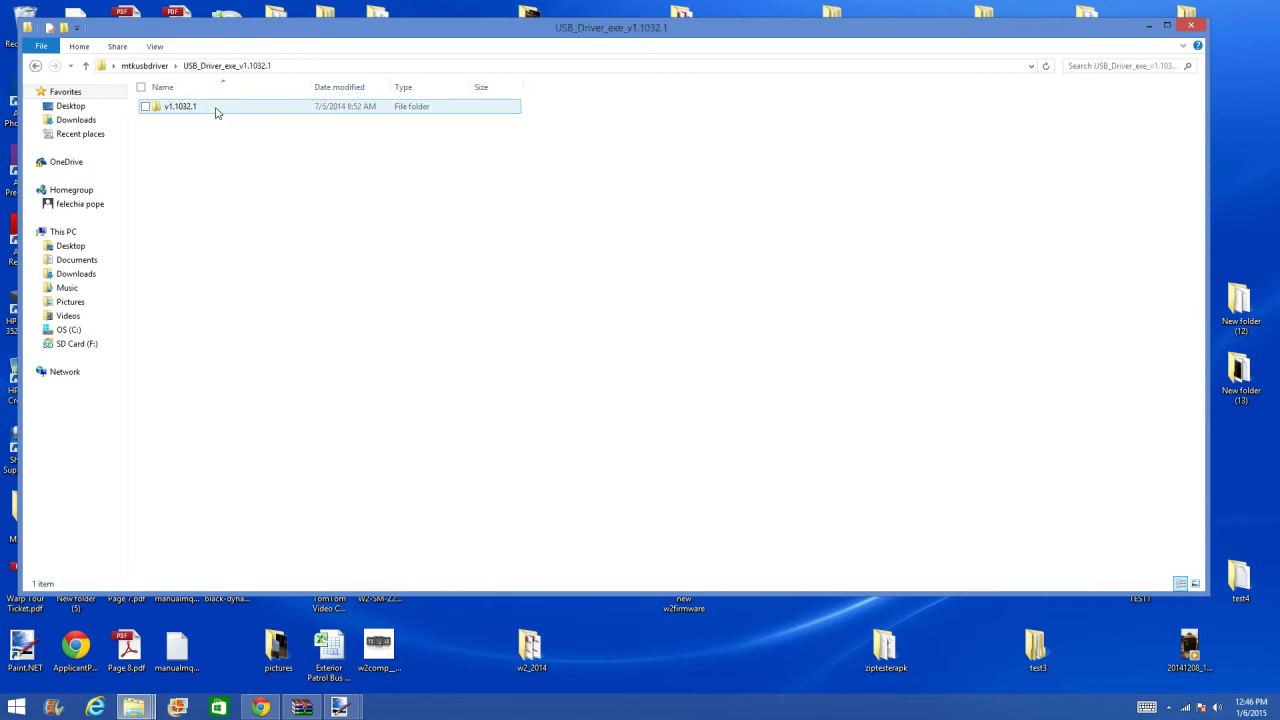
double_click(215, 108)
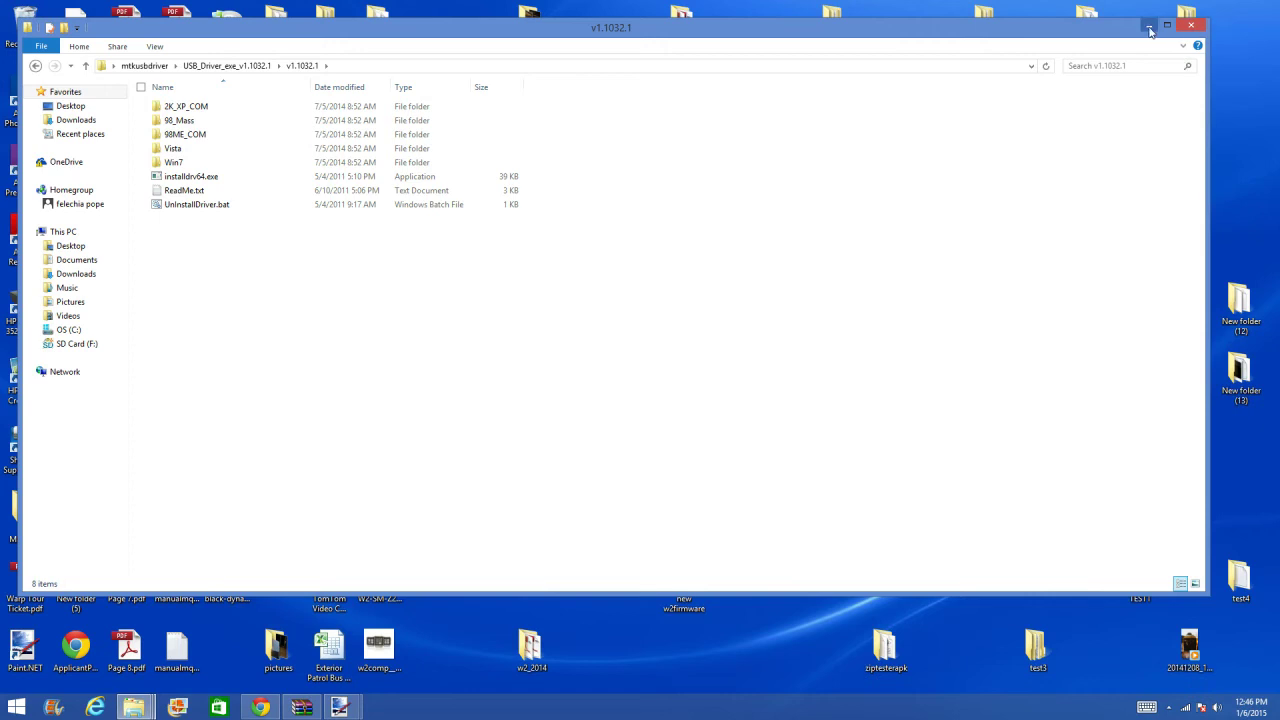
left_click(1150, 30)
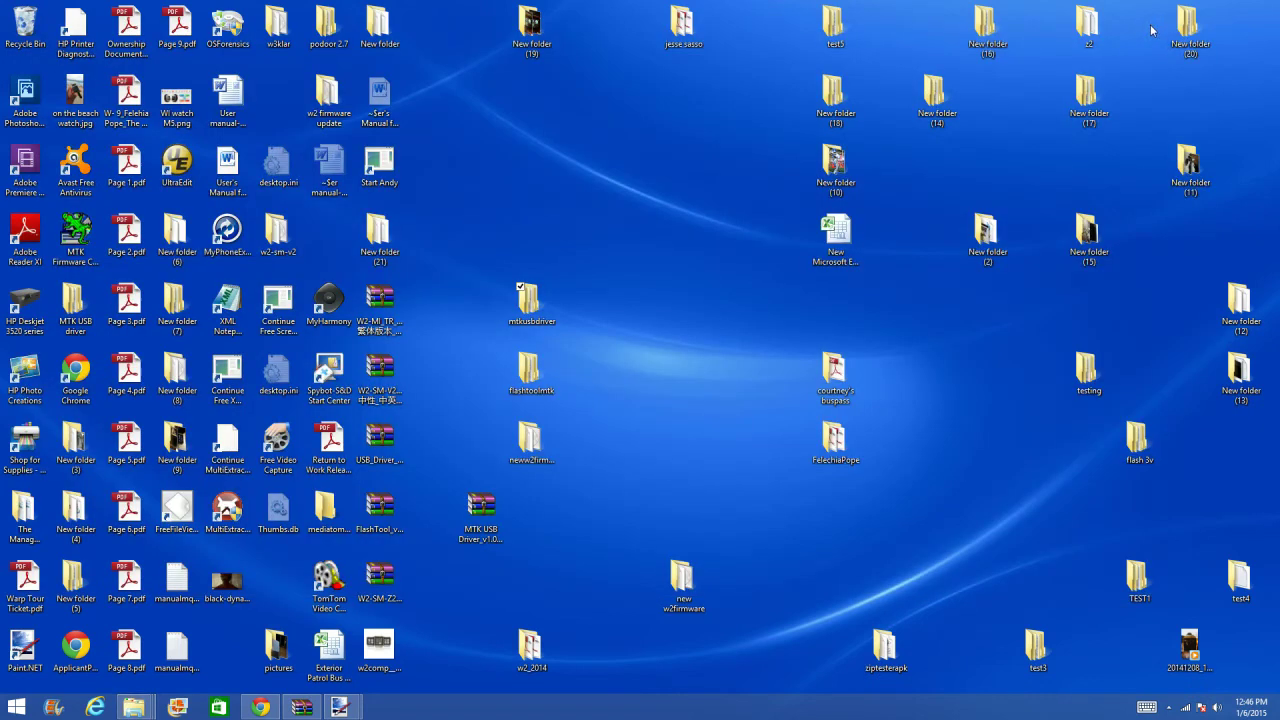
- Check the files in flashtoolmtk's FlashTool_v5.1320.00 folder and in the neww2firmware folder, closing each window
double_click(536, 377)
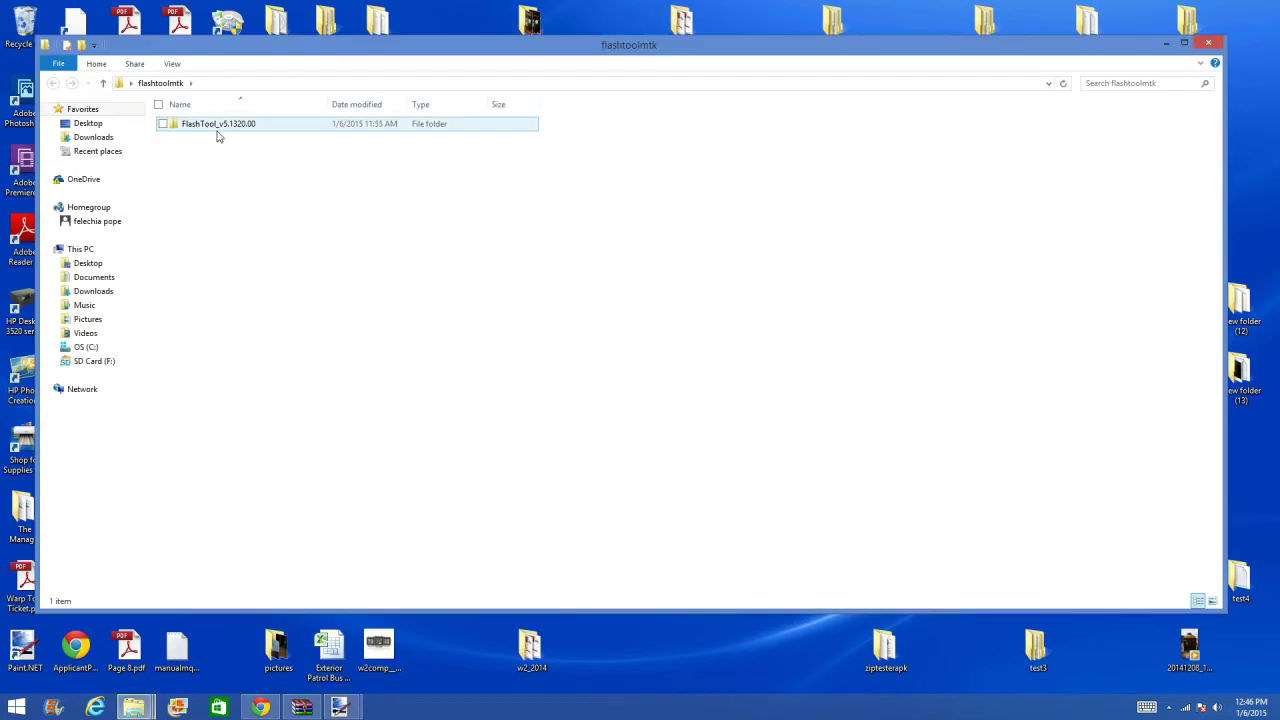
double_click(233, 128)
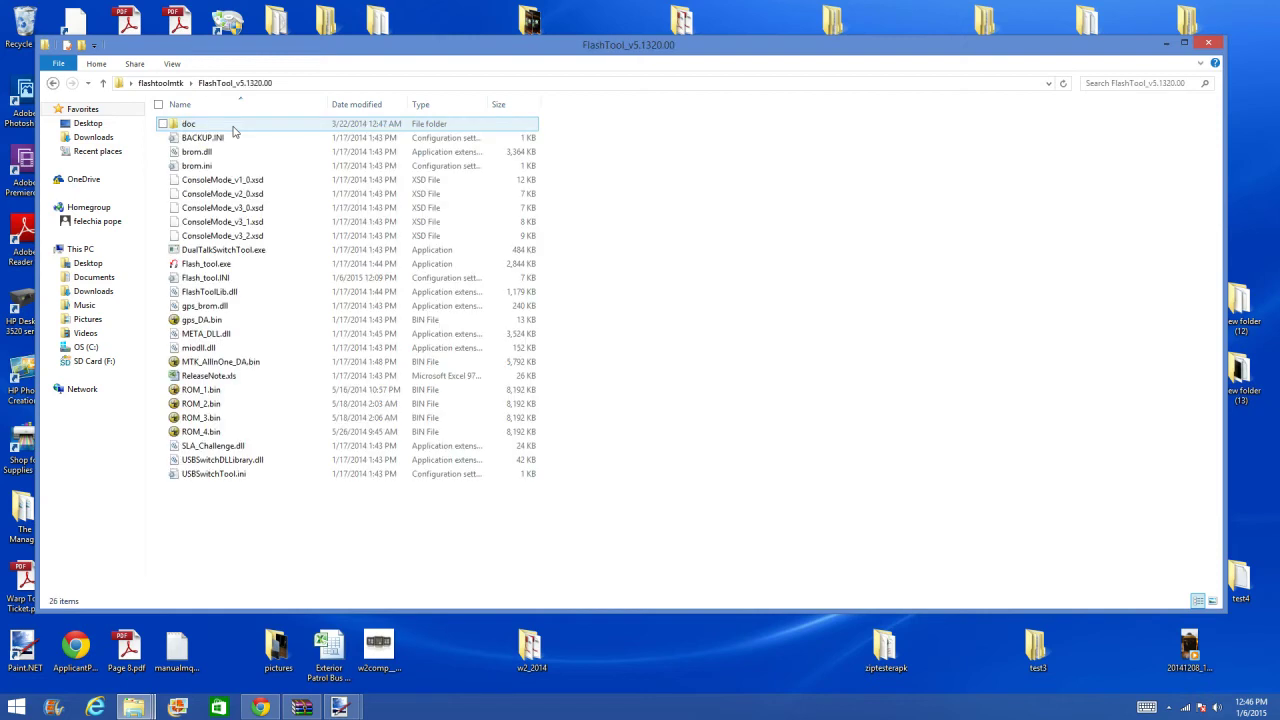
left_click(1207, 44)
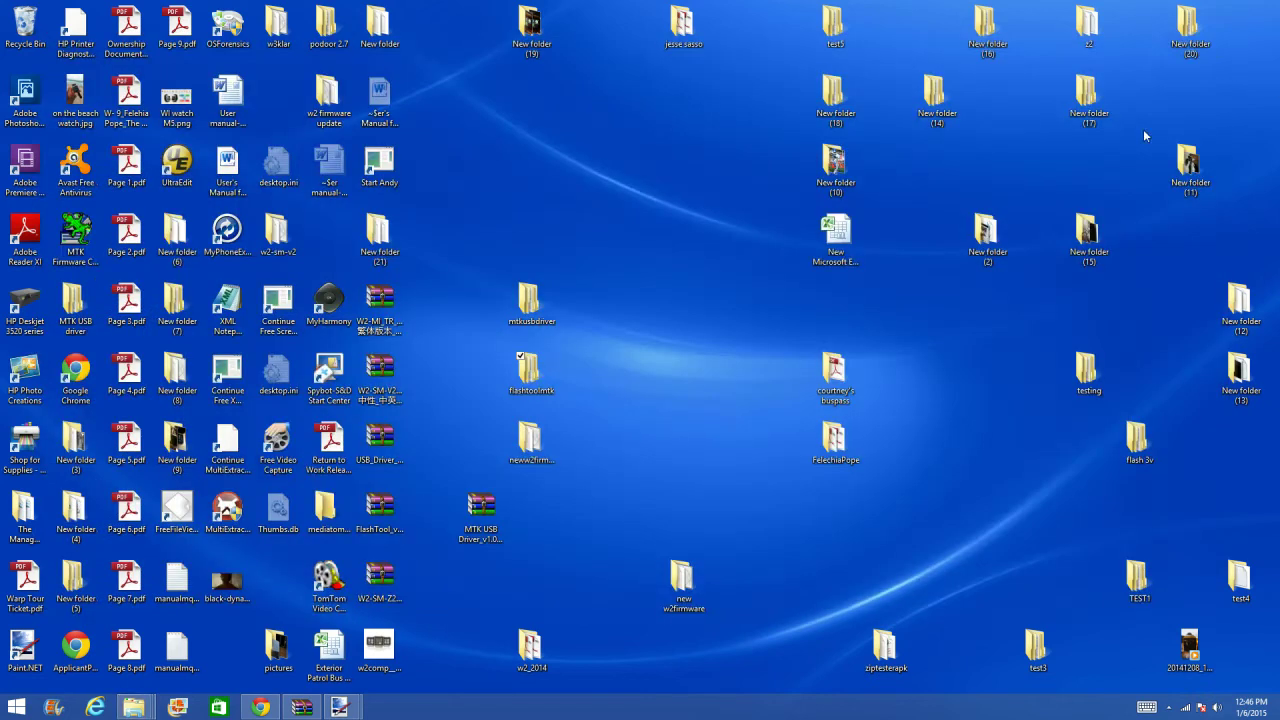
double_click(531, 450)
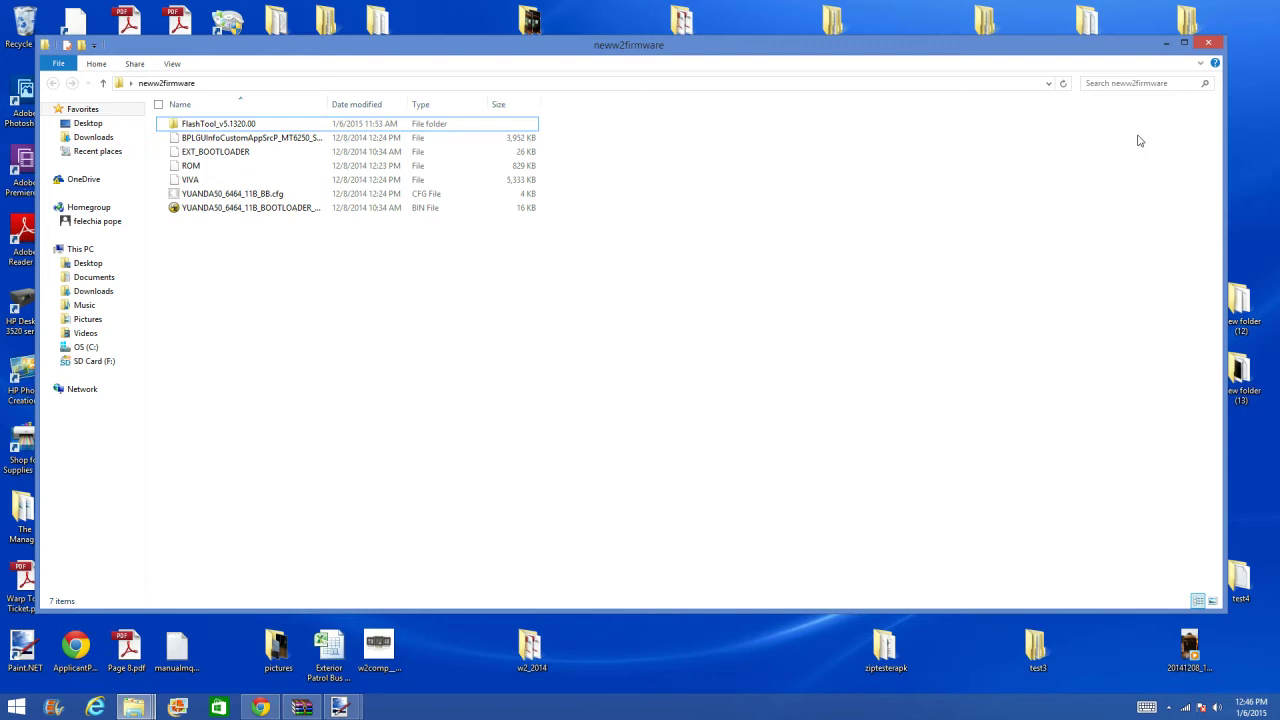
left_click(1211, 46)
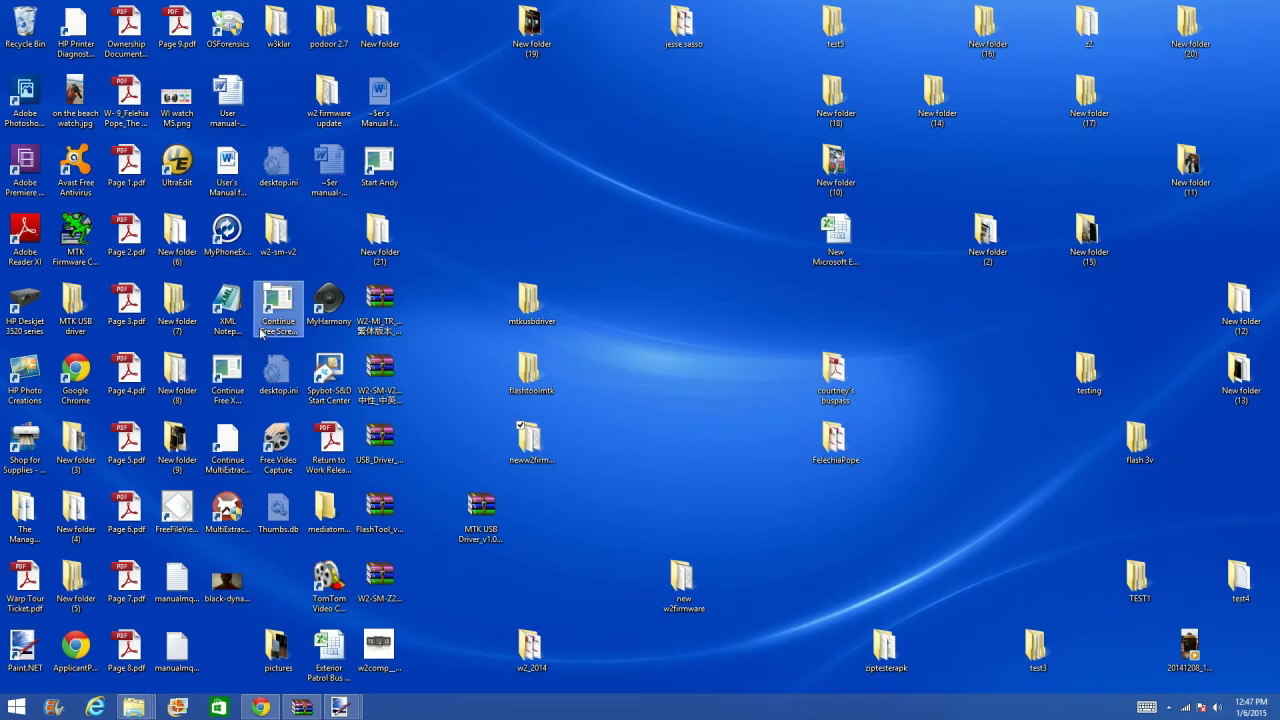
- Open the desktop folder New folder (7), and open Control Panel from the full list of installed apps
double_click(175, 318)
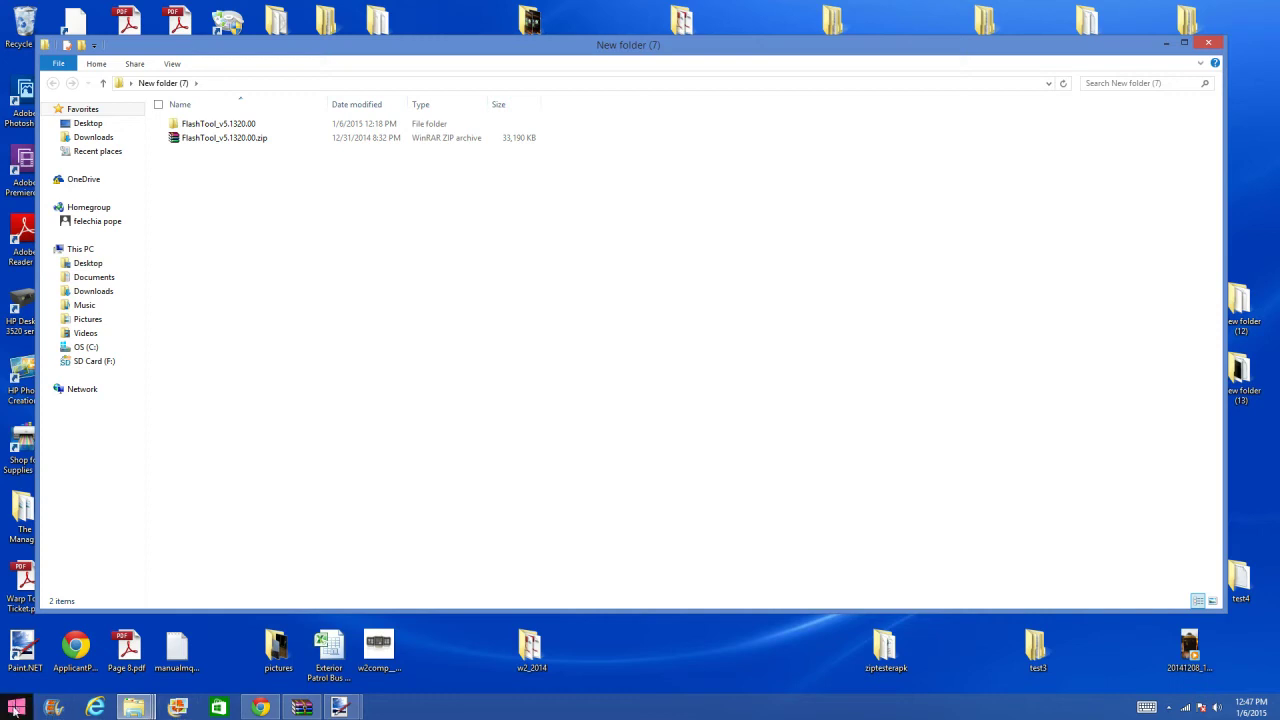
left_click(15, 710)
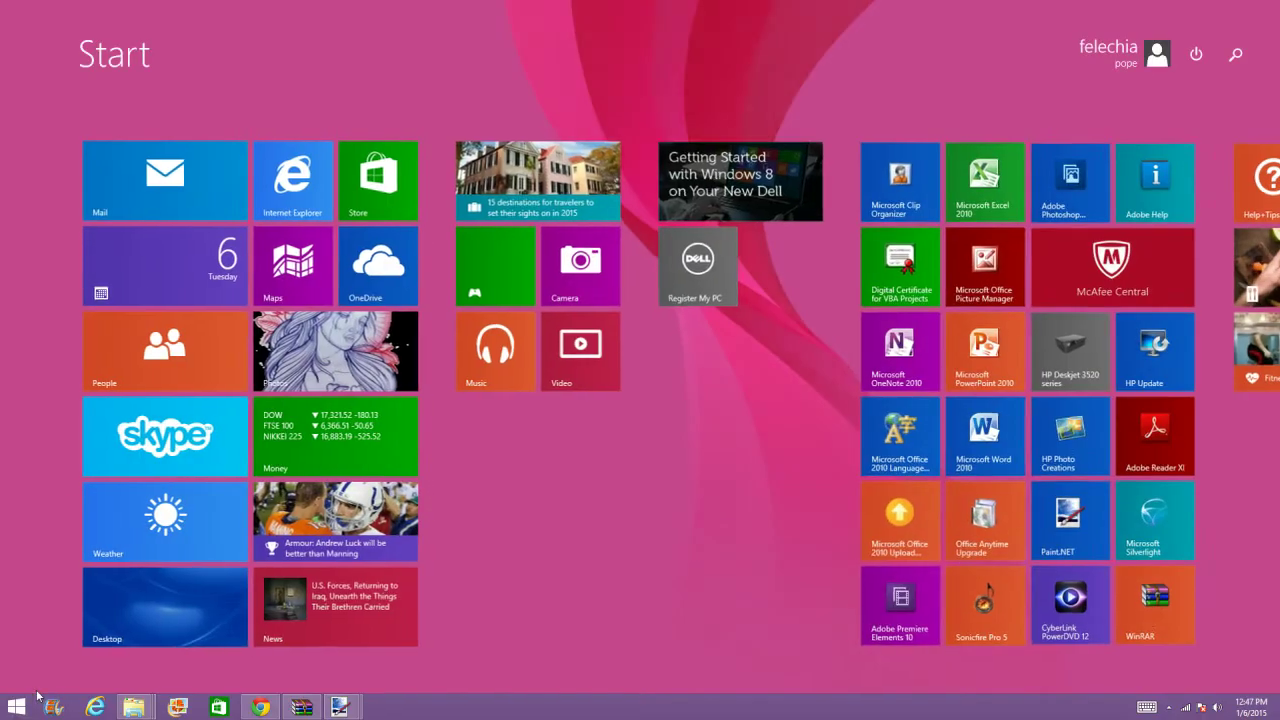
left_click(95, 687)
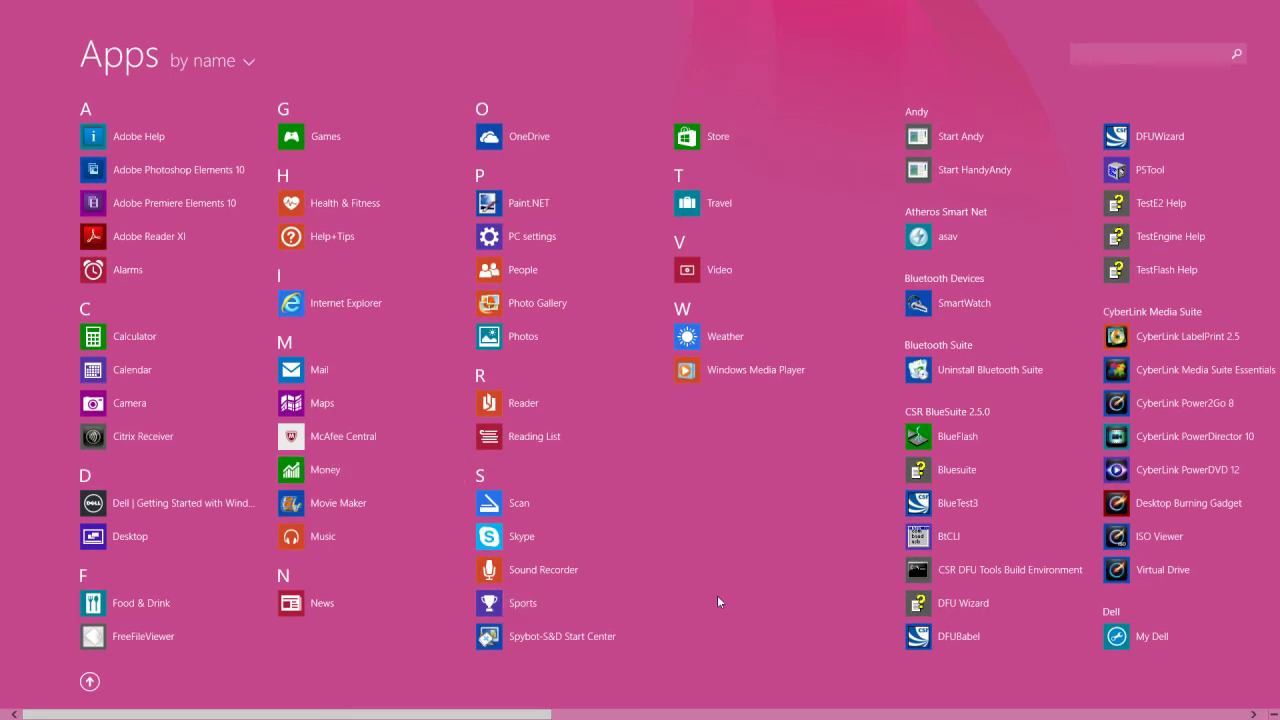
scroll(718, 601, "down", 10)
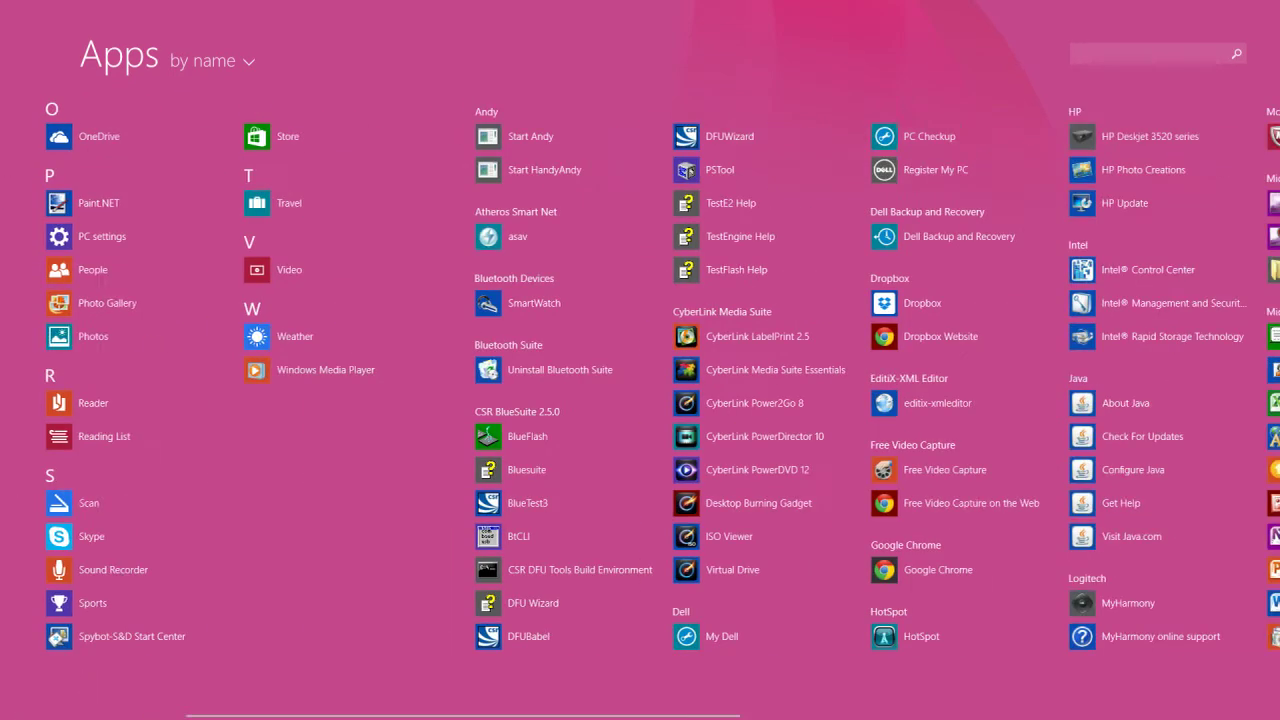
scroll(640, 413, "down", 3)
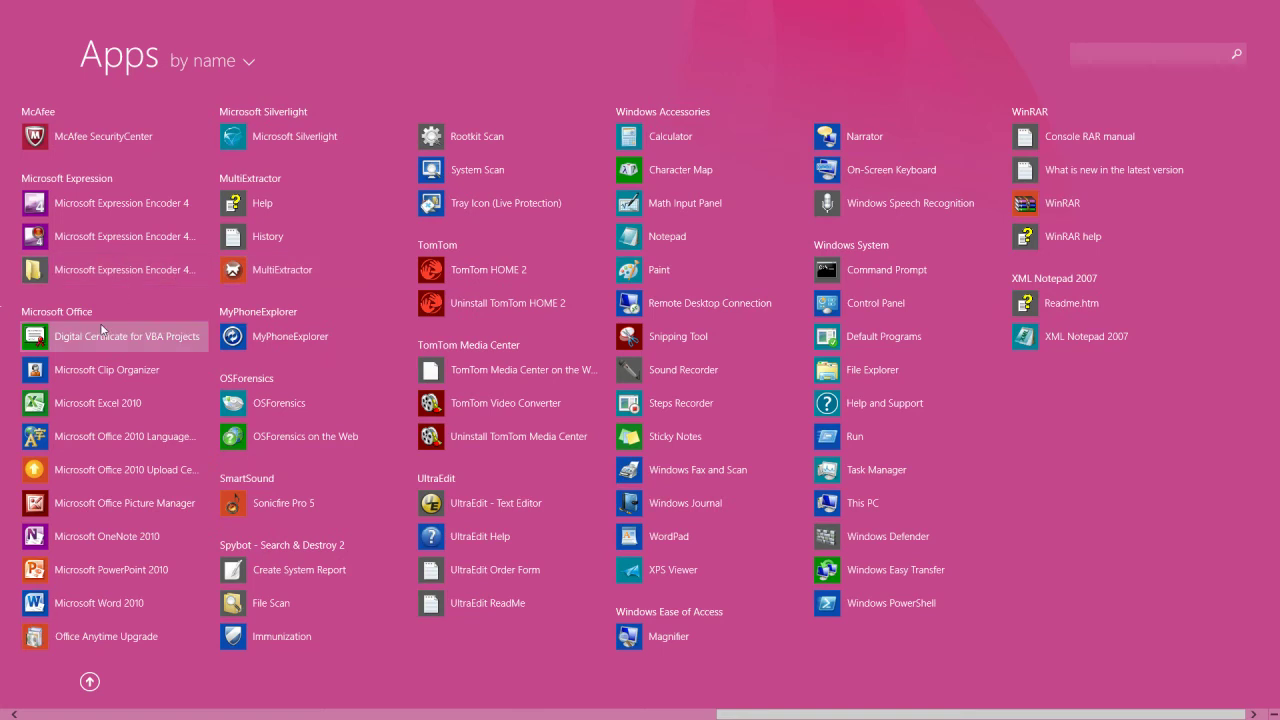
scroll(101, 327, "up", 3)
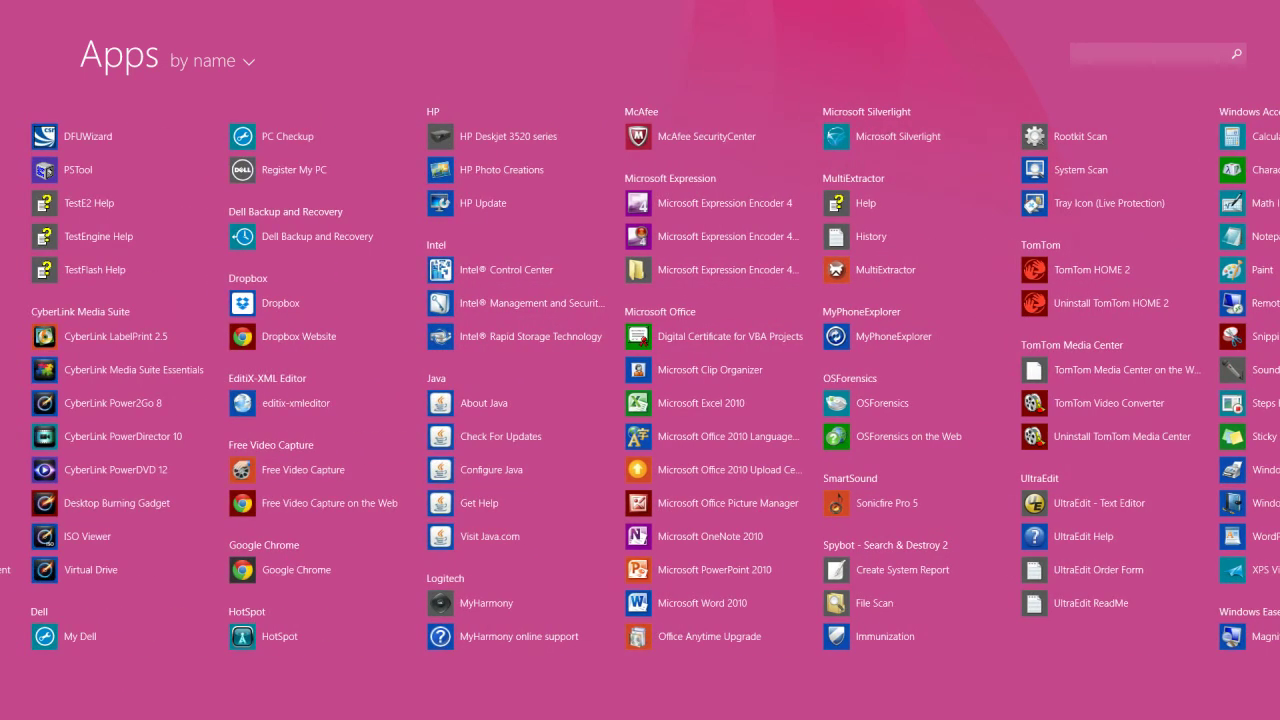
scroll(37, 203, "up", 1)
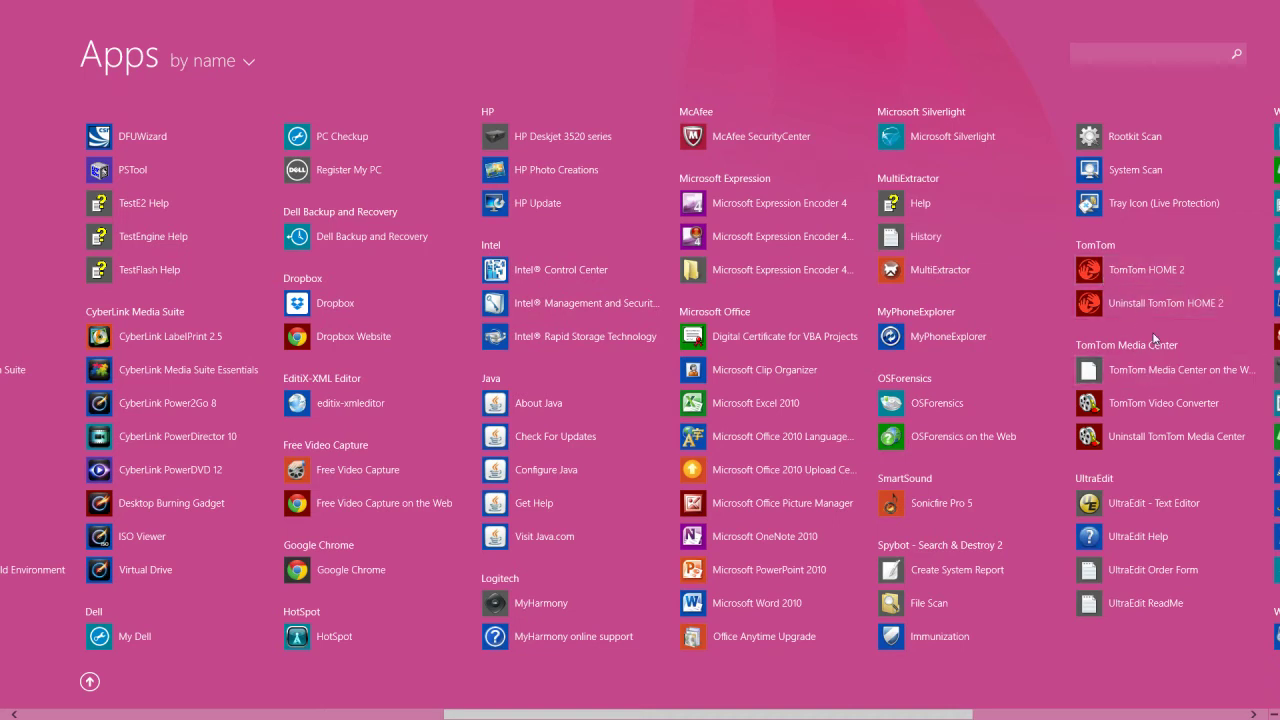
scroll(1155, 339, "down", 3)
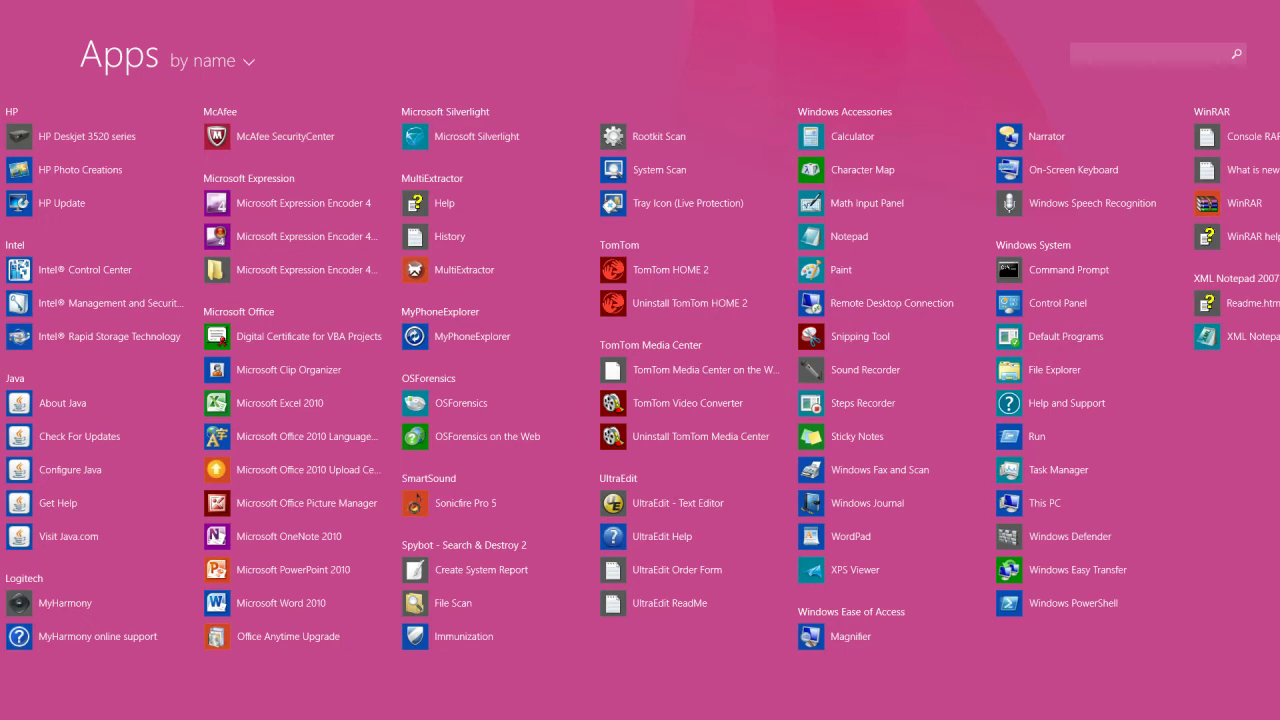
scroll(640, 380, "up", 3)
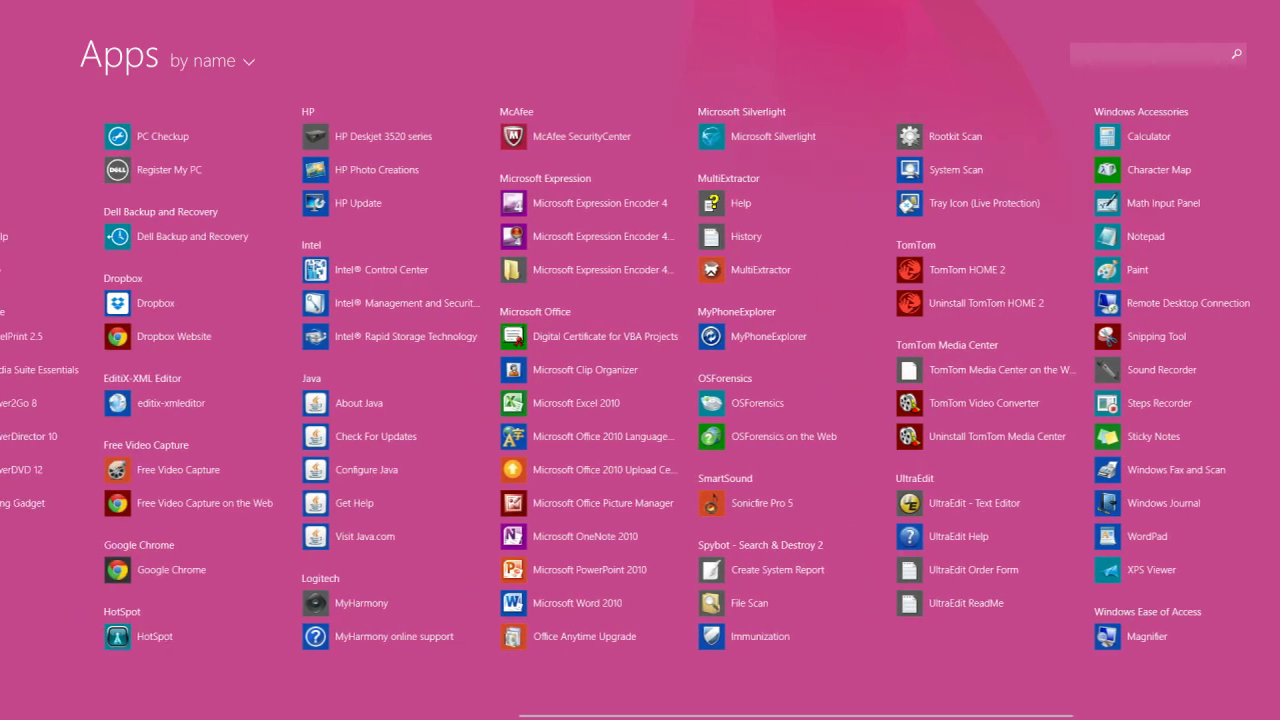
scroll(640, 380, "up", 1)
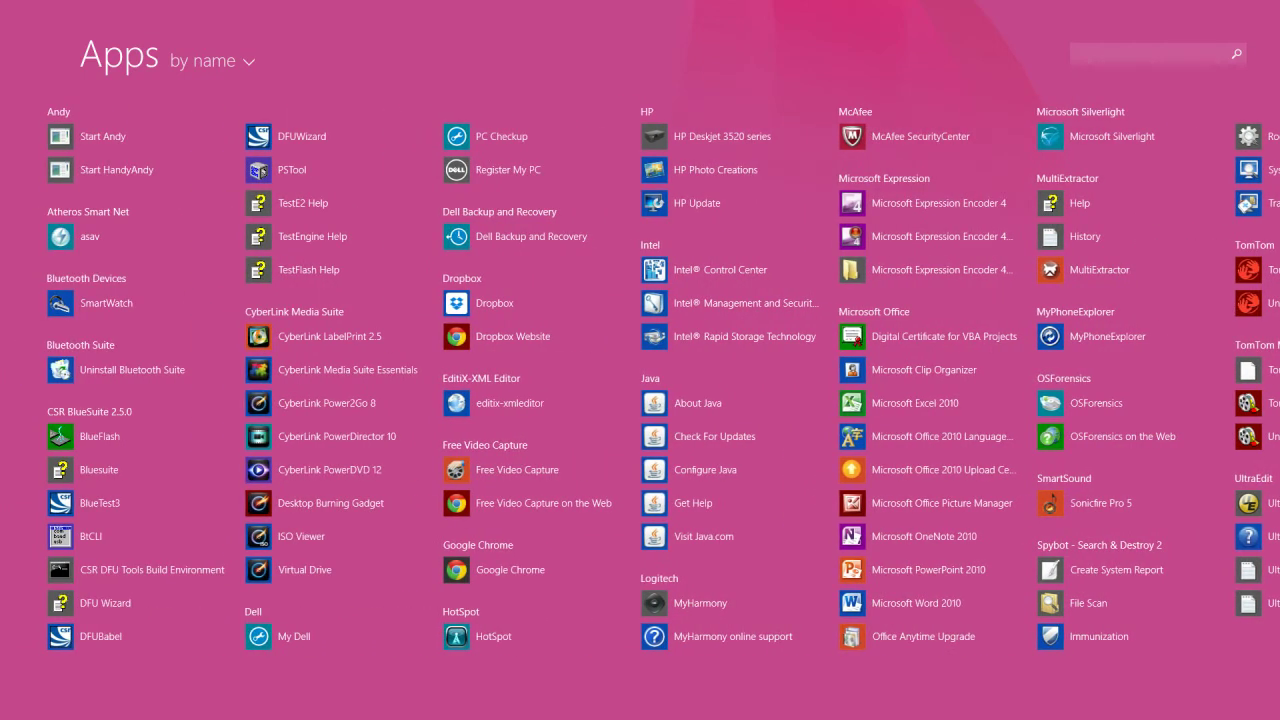
scroll(640, 380, "down", 5)
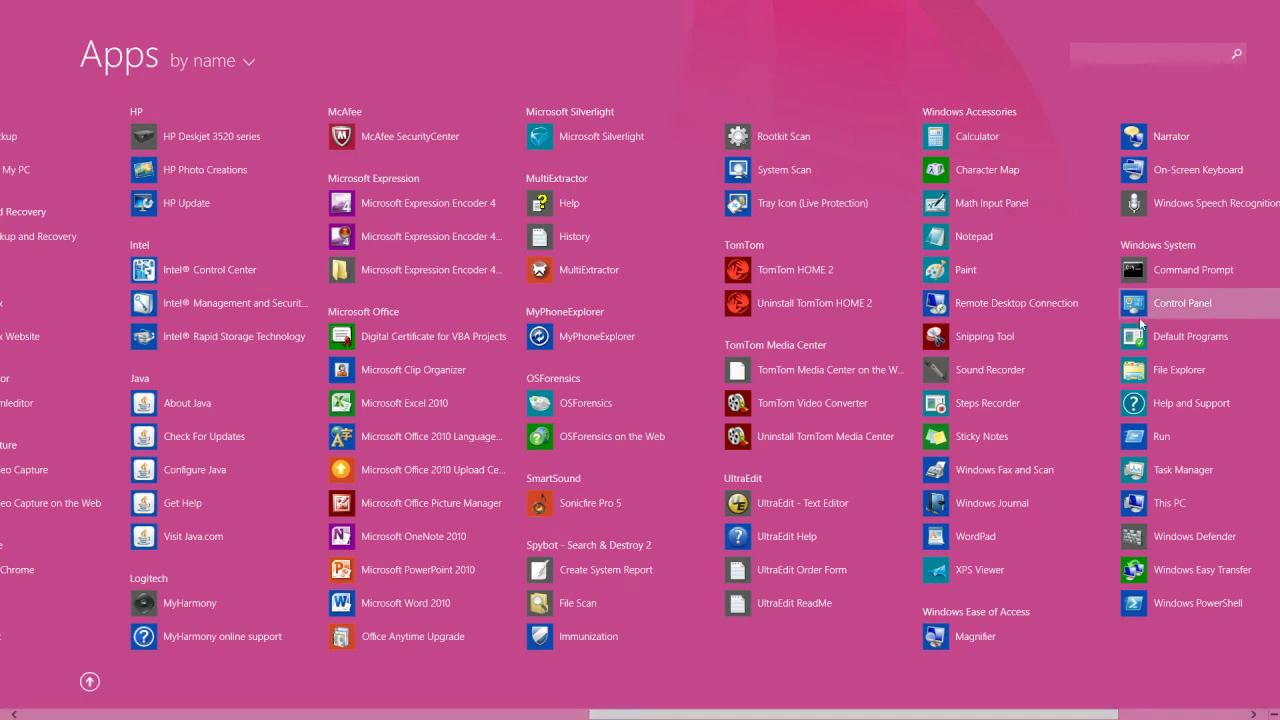
scroll(1085, 324, "down", 3)
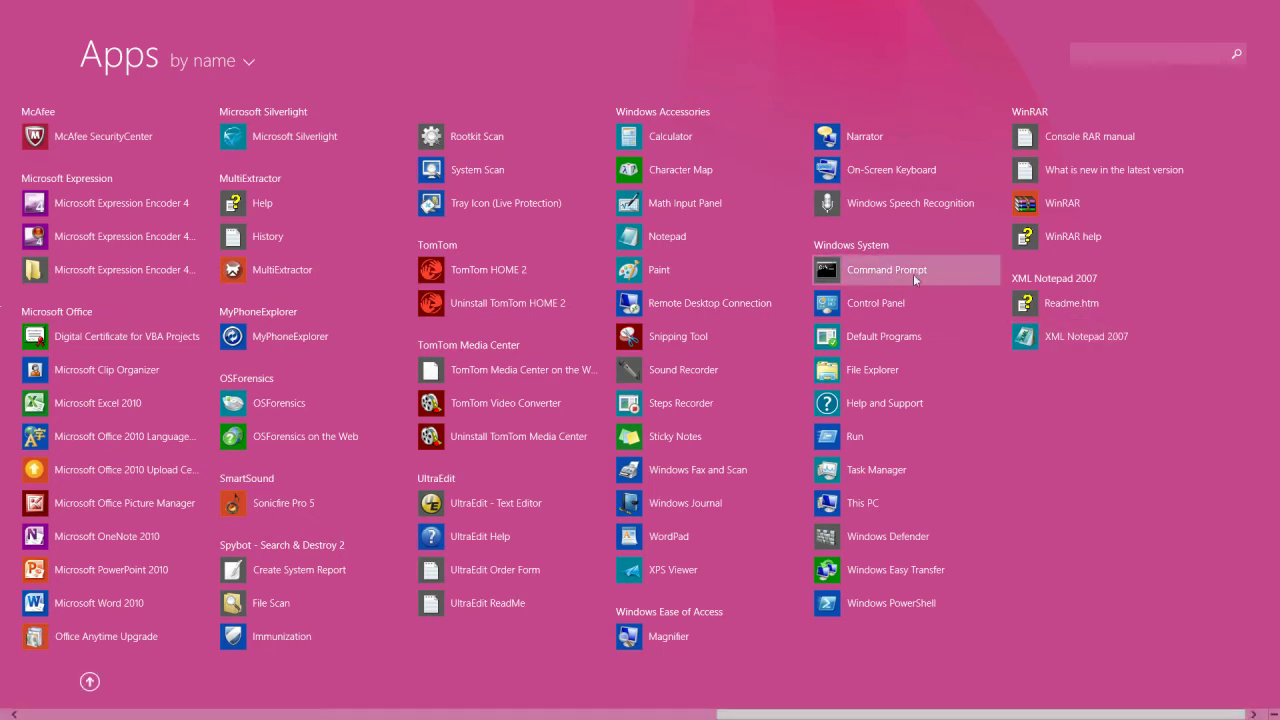
left_click(876, 306)
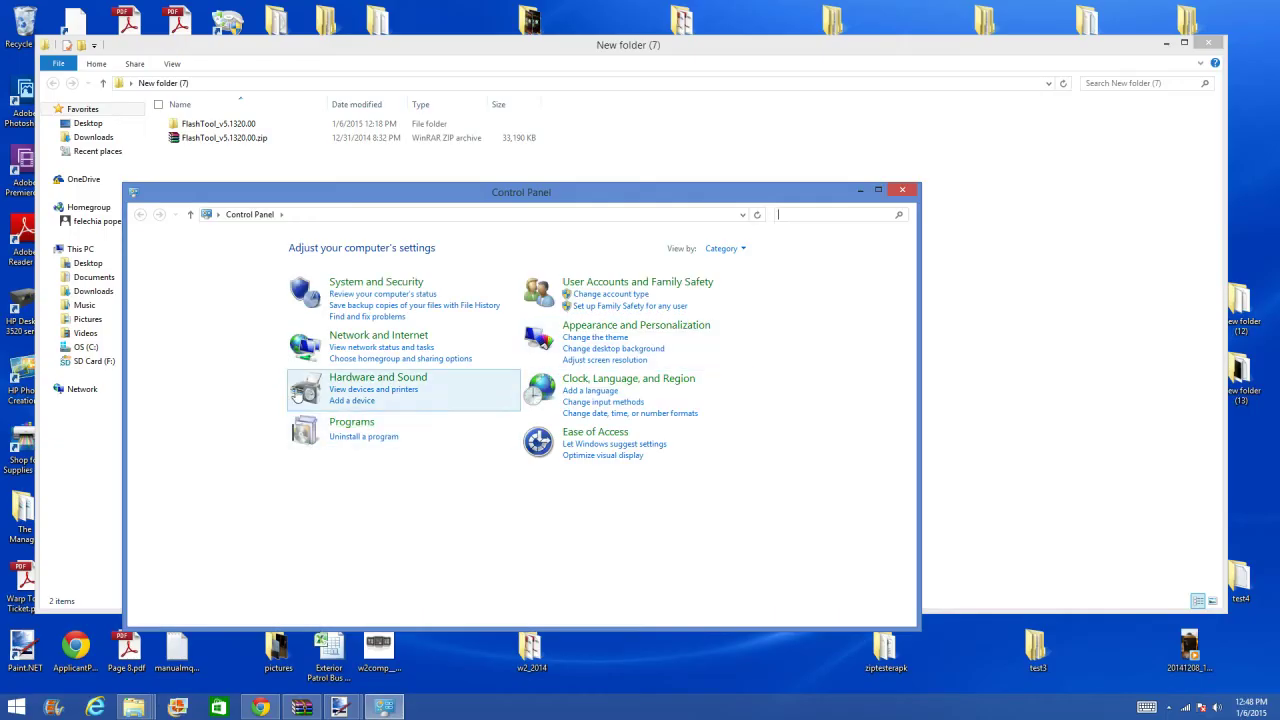
- Open Device Manager under Hardware and Sound, and expand the Disk drives category
left_click(381, 383)
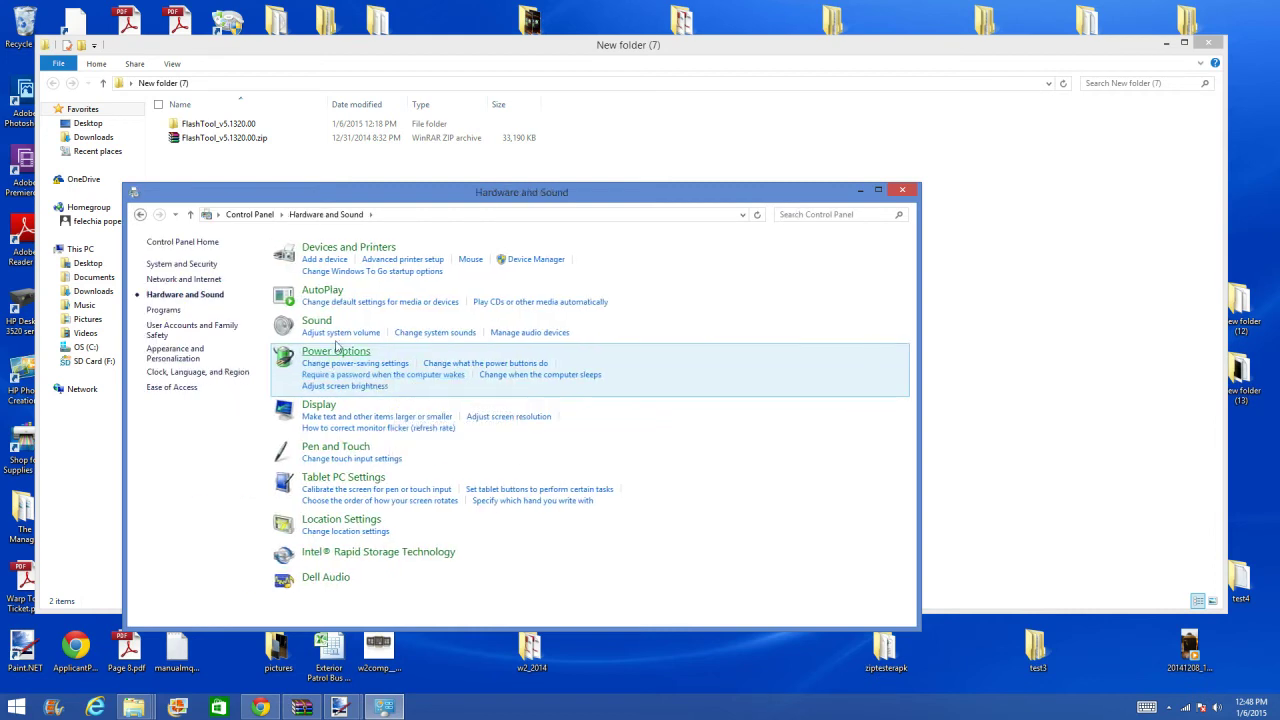
left_click(536, 261)
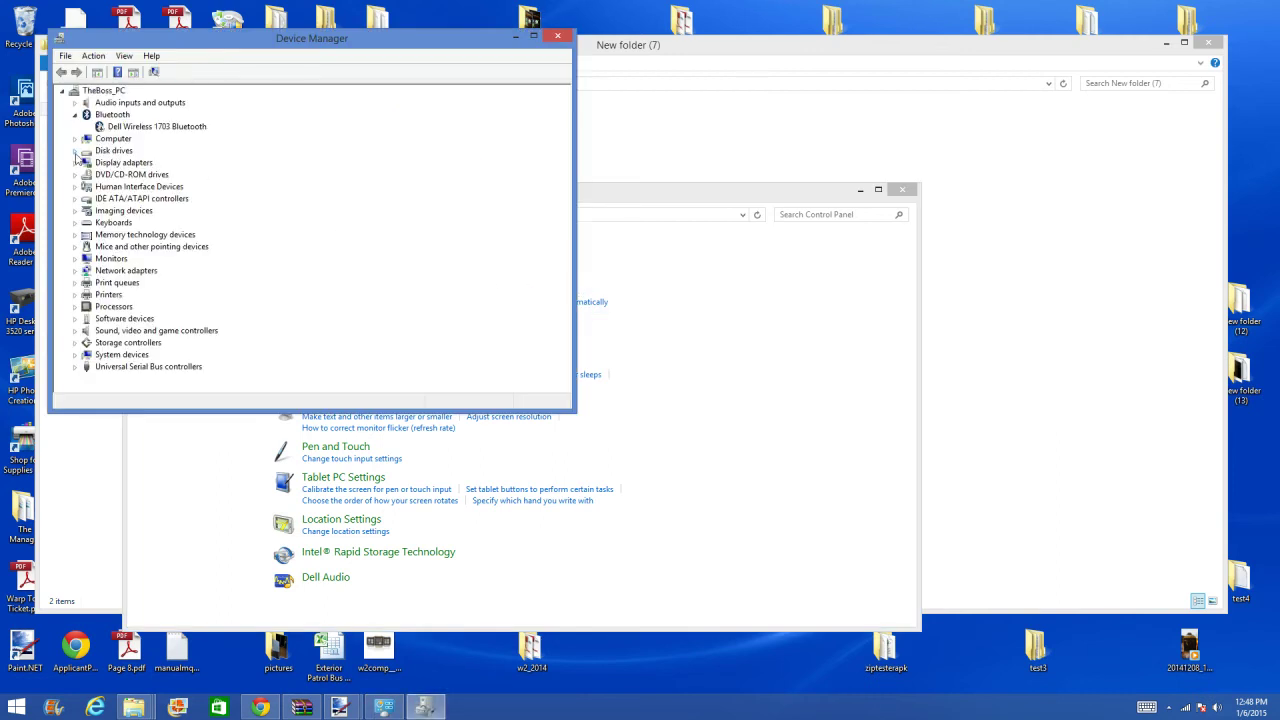
left_click(75, 151)
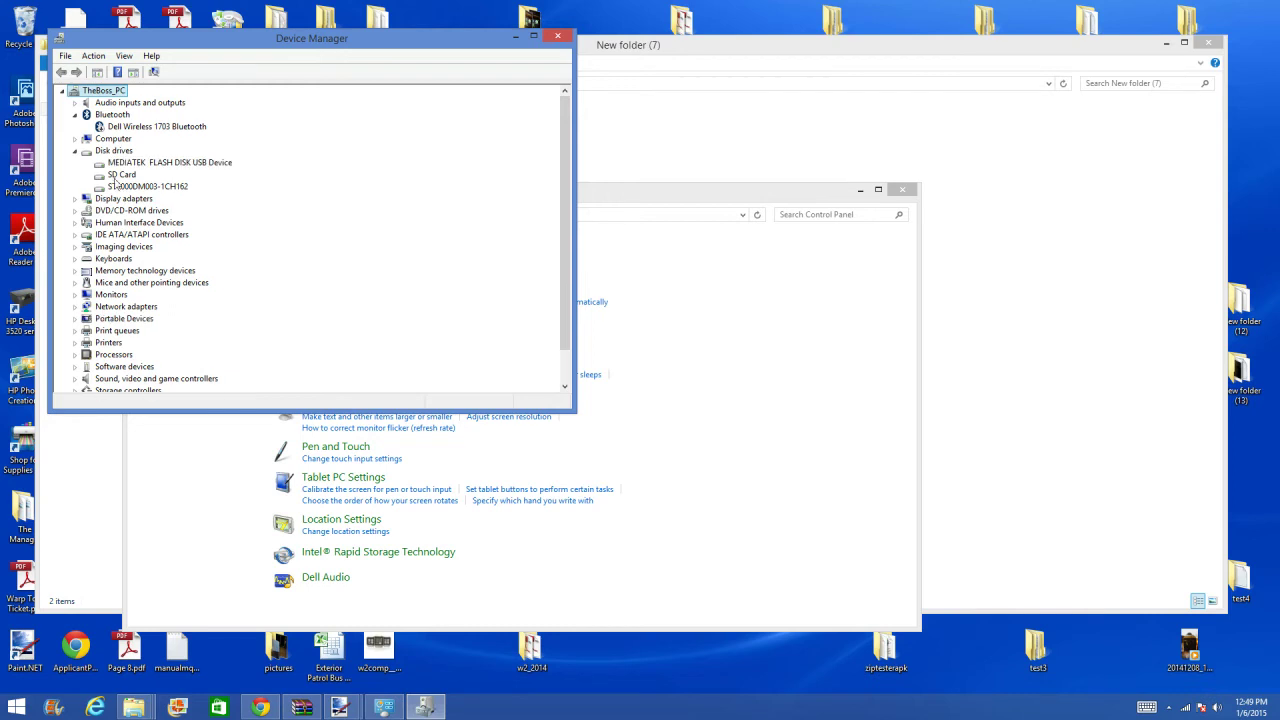
- Examine the status and driver details of the MEDIATEK FLASH DISK USB Device, and dismiss its properties without changes
right_click(221, 164)
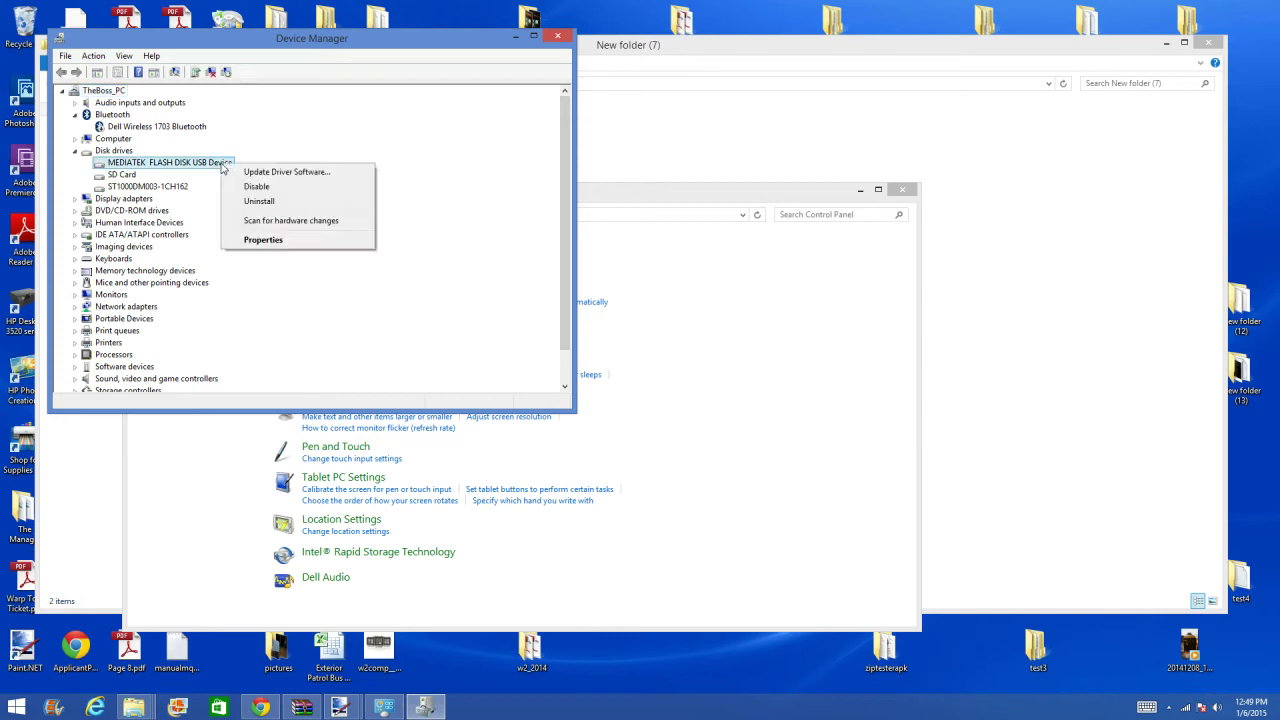
left_click(265, 240)
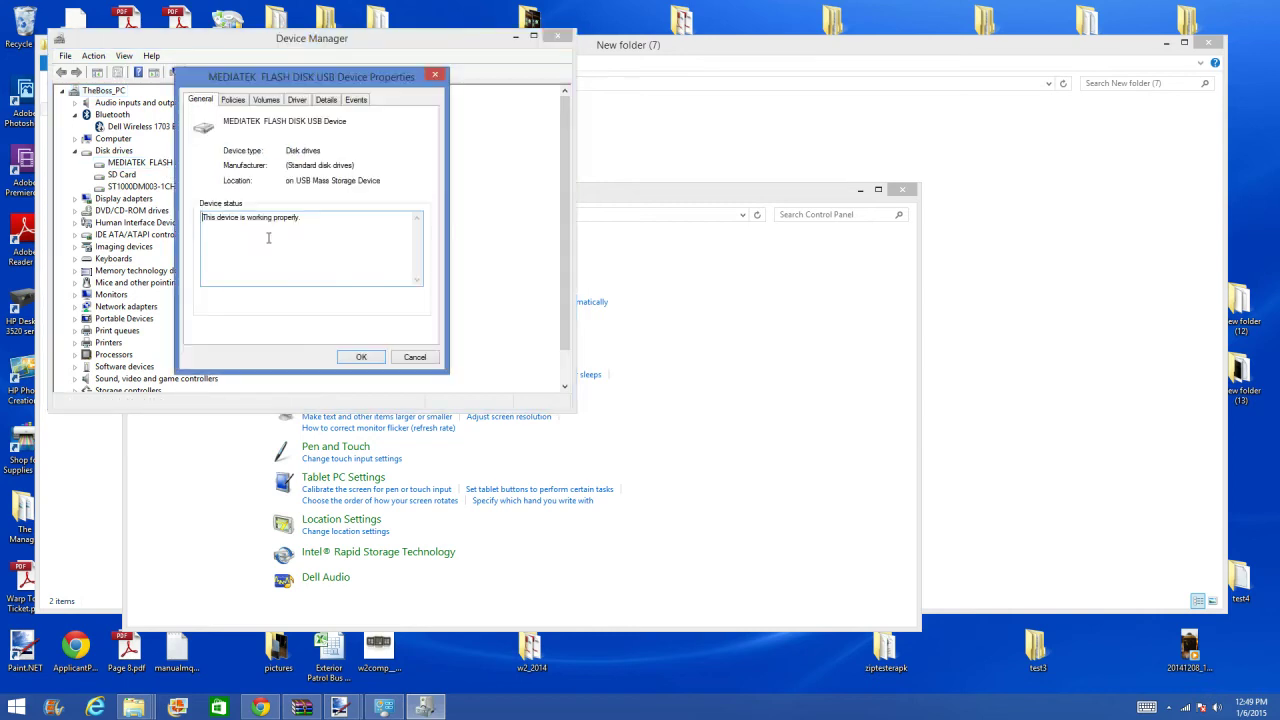
left_click(297, 100)
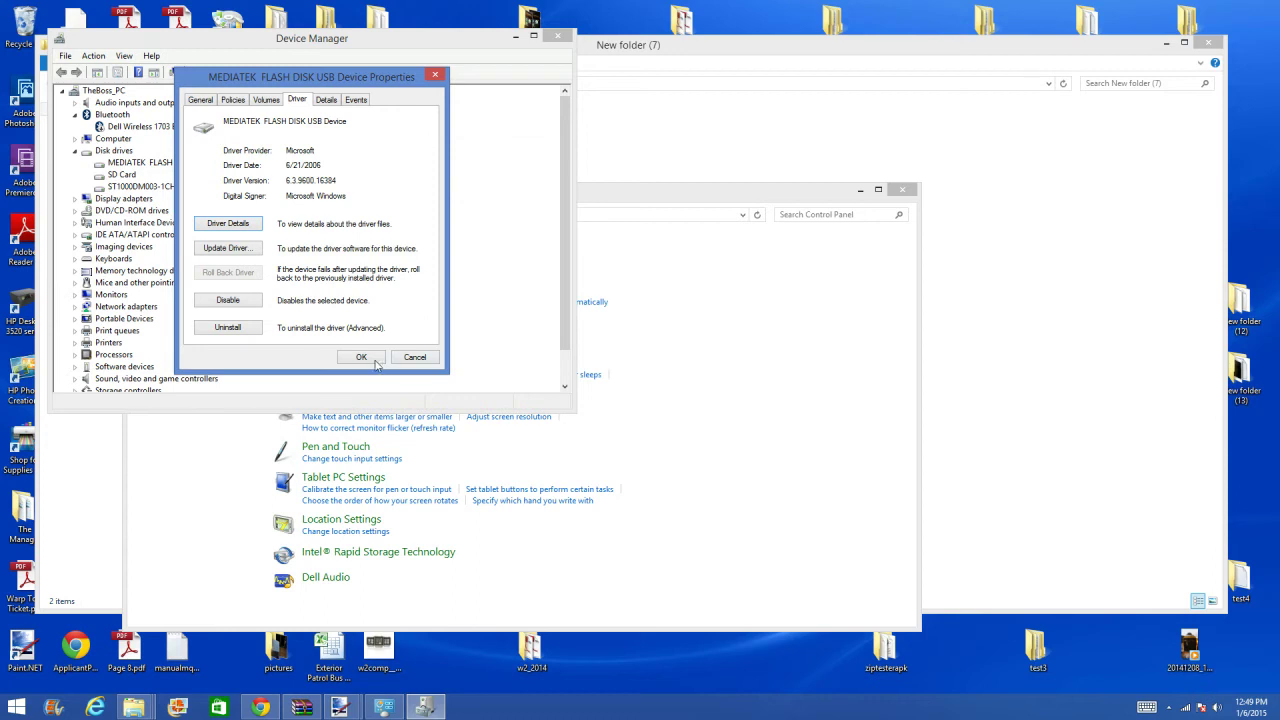
left_click(412, 358)
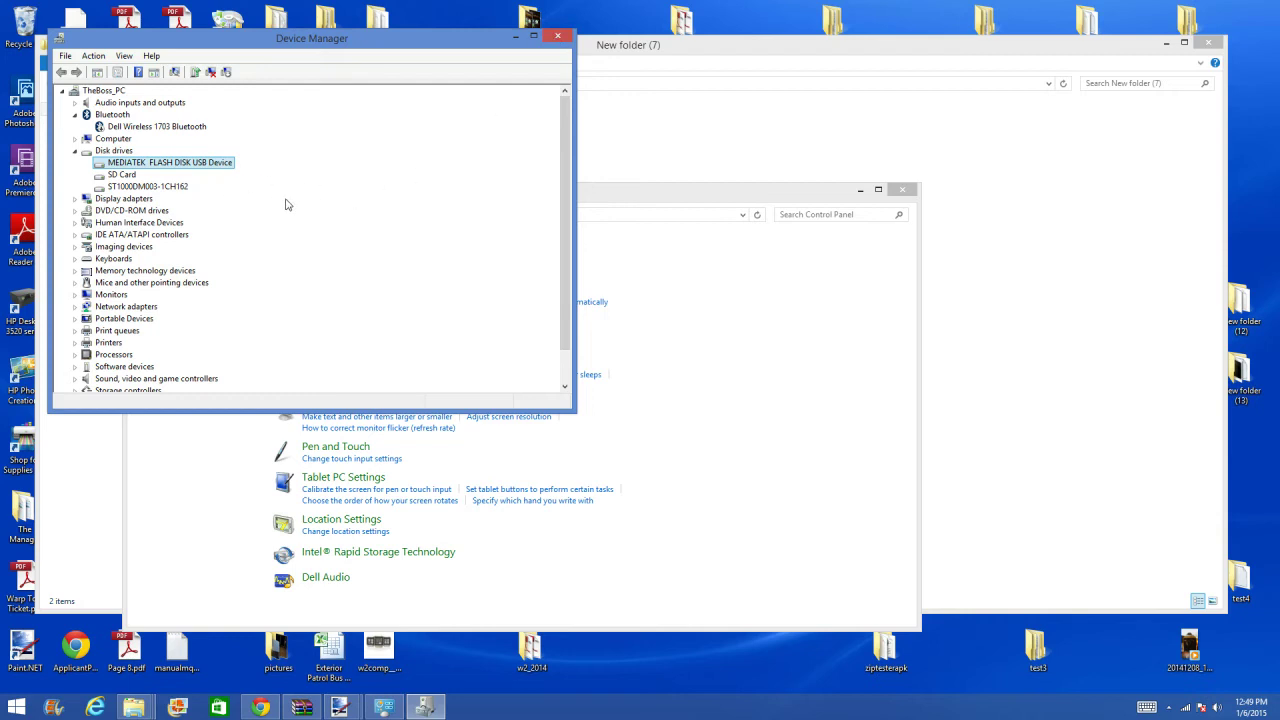
- Close Device Manager and Control Panel, and minimize the New folder (7) window to return to the desktop
left_click(557, 40)
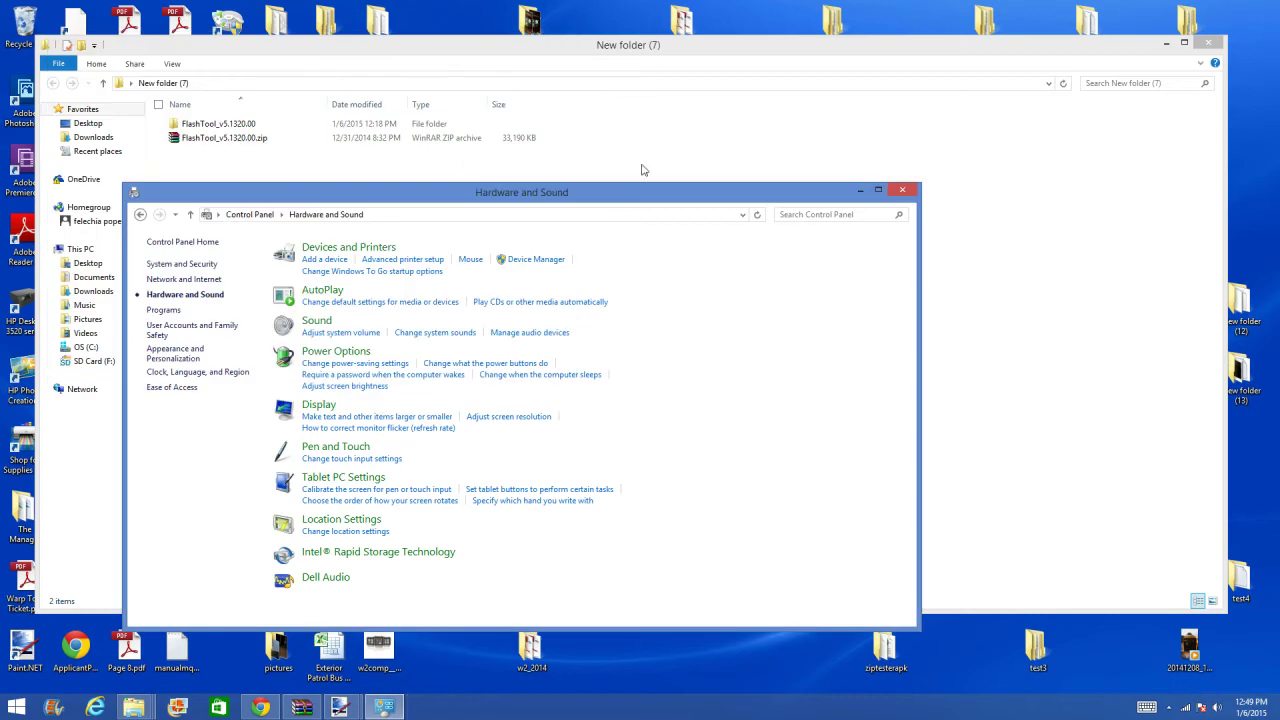
left_click(903, 190)
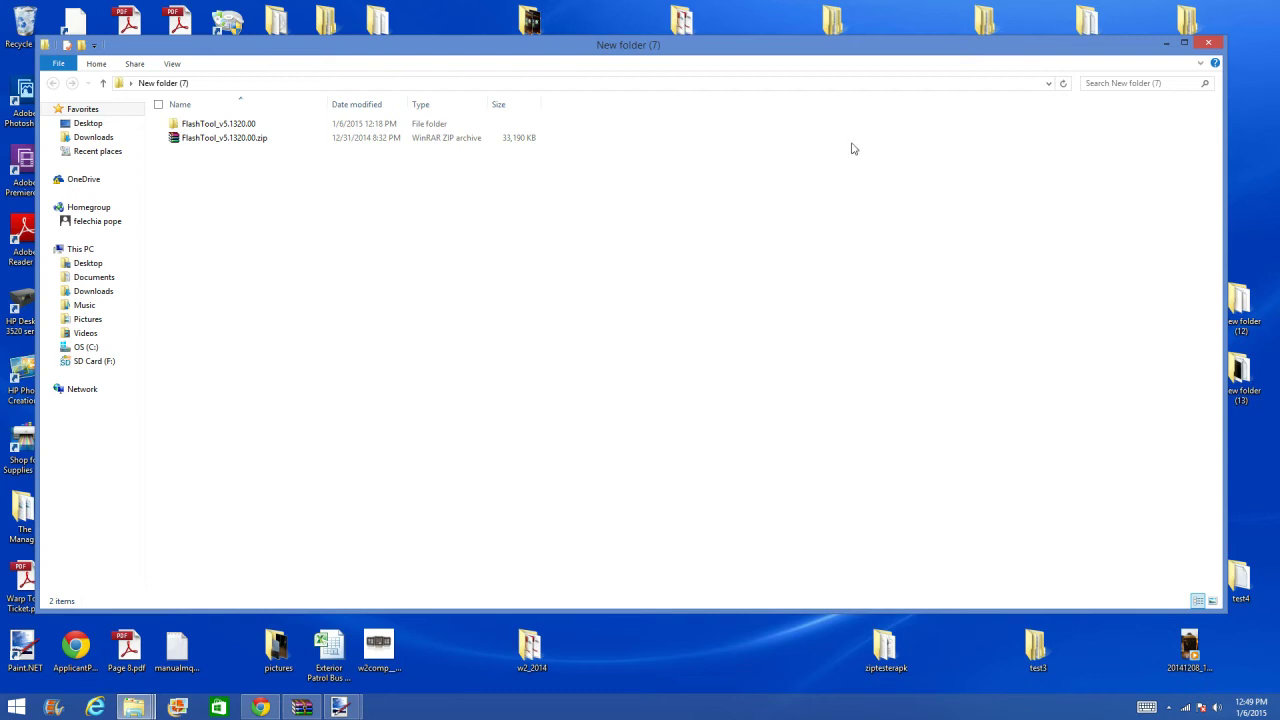
left_click(1167, 43)
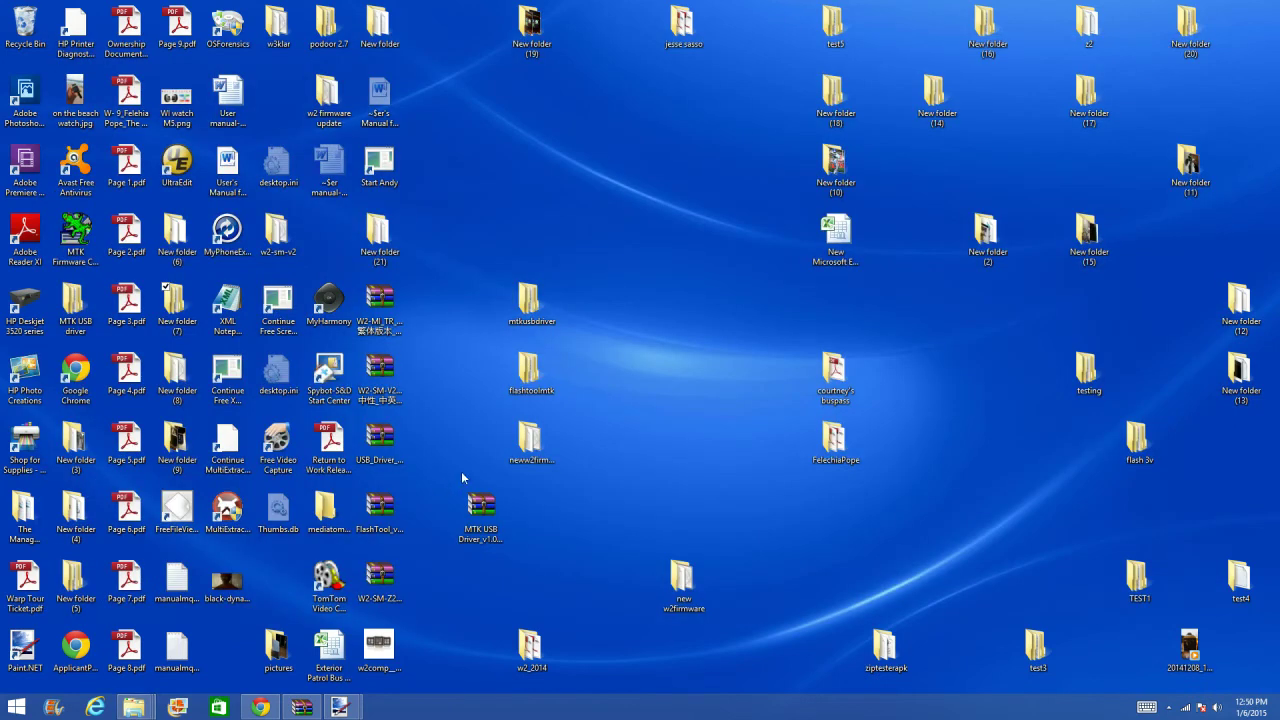
- Look through the neww2firmware folder on the desktop, and open FlashTool_v5.1320.00 inside the flashtoolmtk folder
double_click(540, 444)
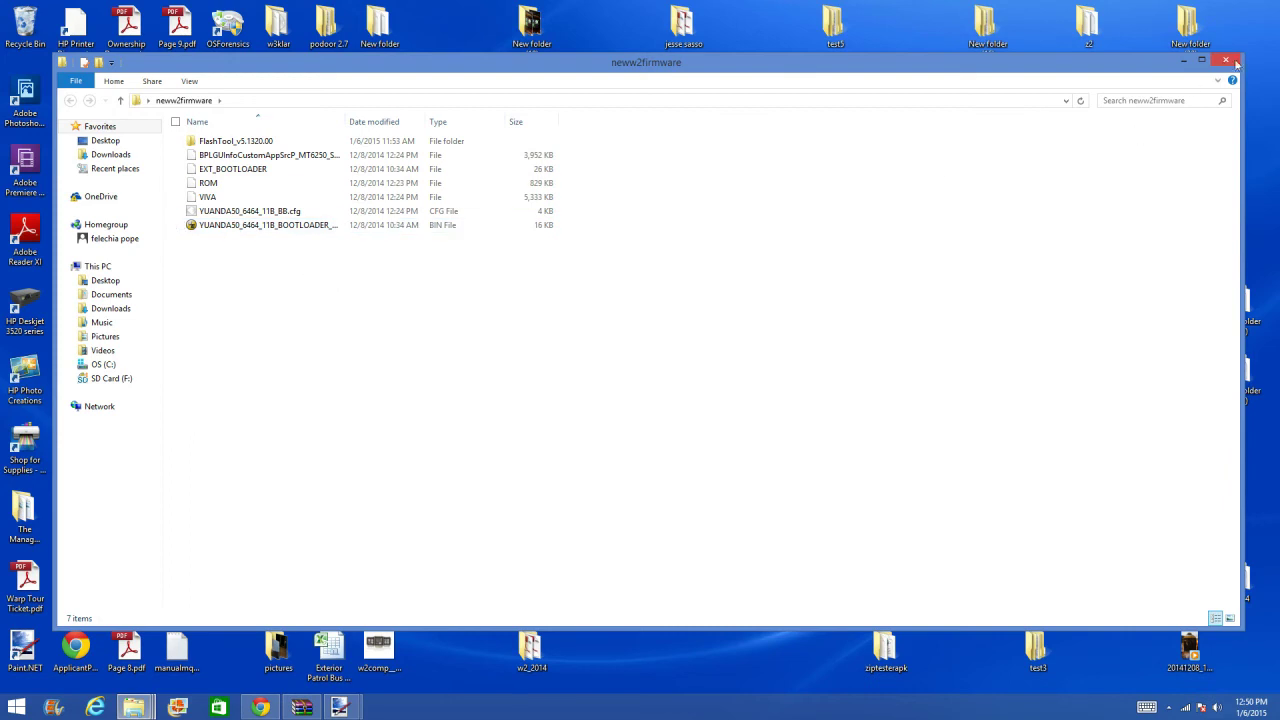
left_click(1181, 64)
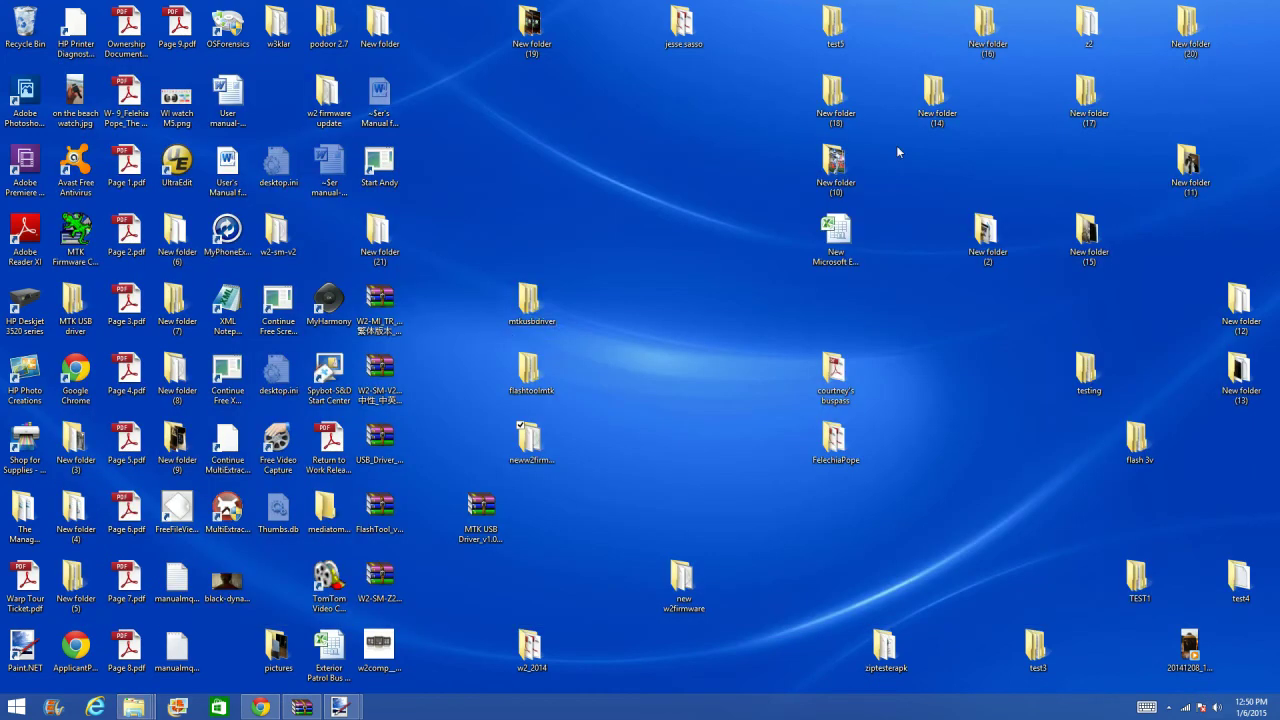
double_click(531, 385)
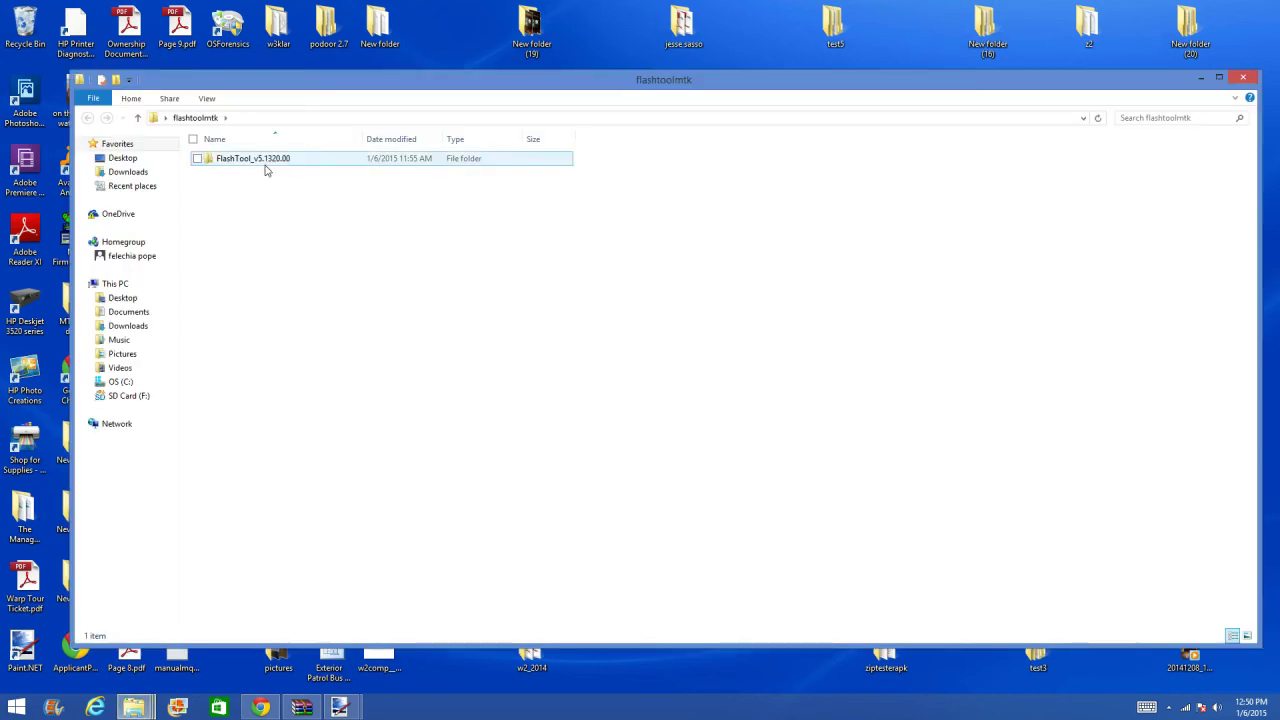
double_click(265, 163)
left_click_drag(946, 90, 933, 396)
- Examine the driver files in mtkusbdriver, under USB_Driver_exe_v1.1032.1 and v1.1032.1, and close that folder window
double_click(535, 310)
double_click(263, 92)
left_click(305, 100)
double_click(305, 93)
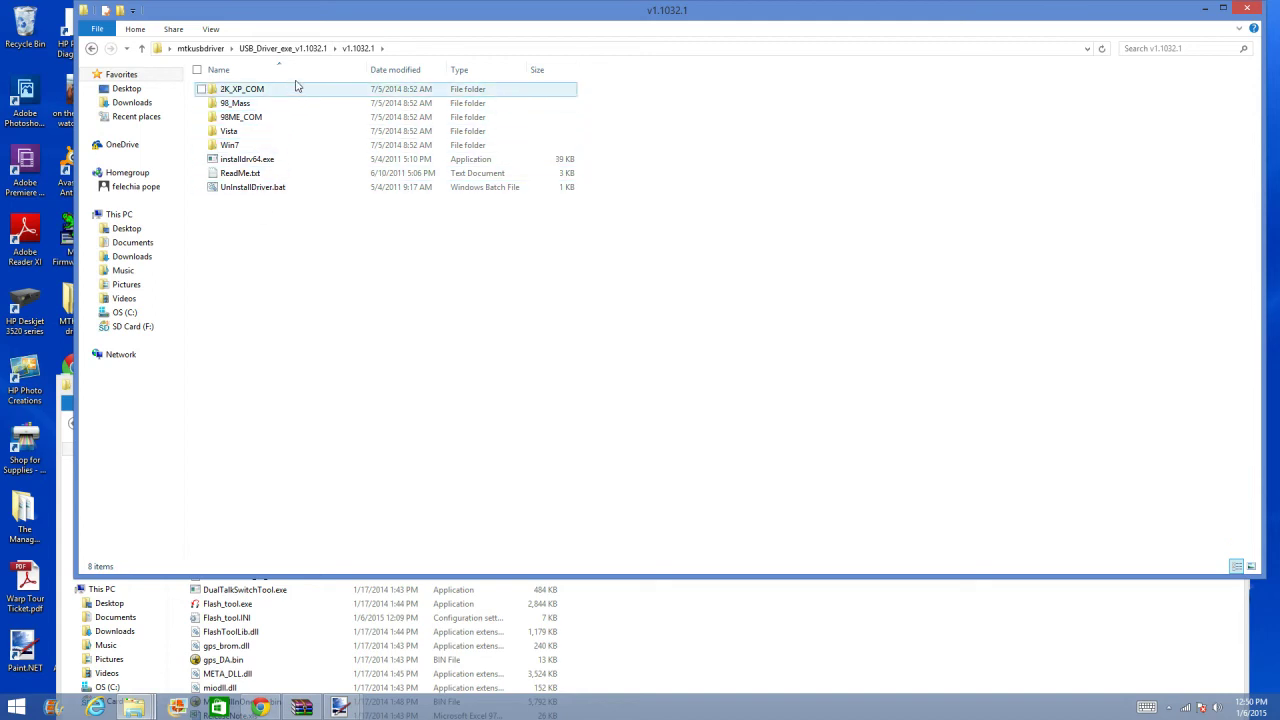
left_click(1247, 8)
left_click_drag(571, 394, 562, 85)
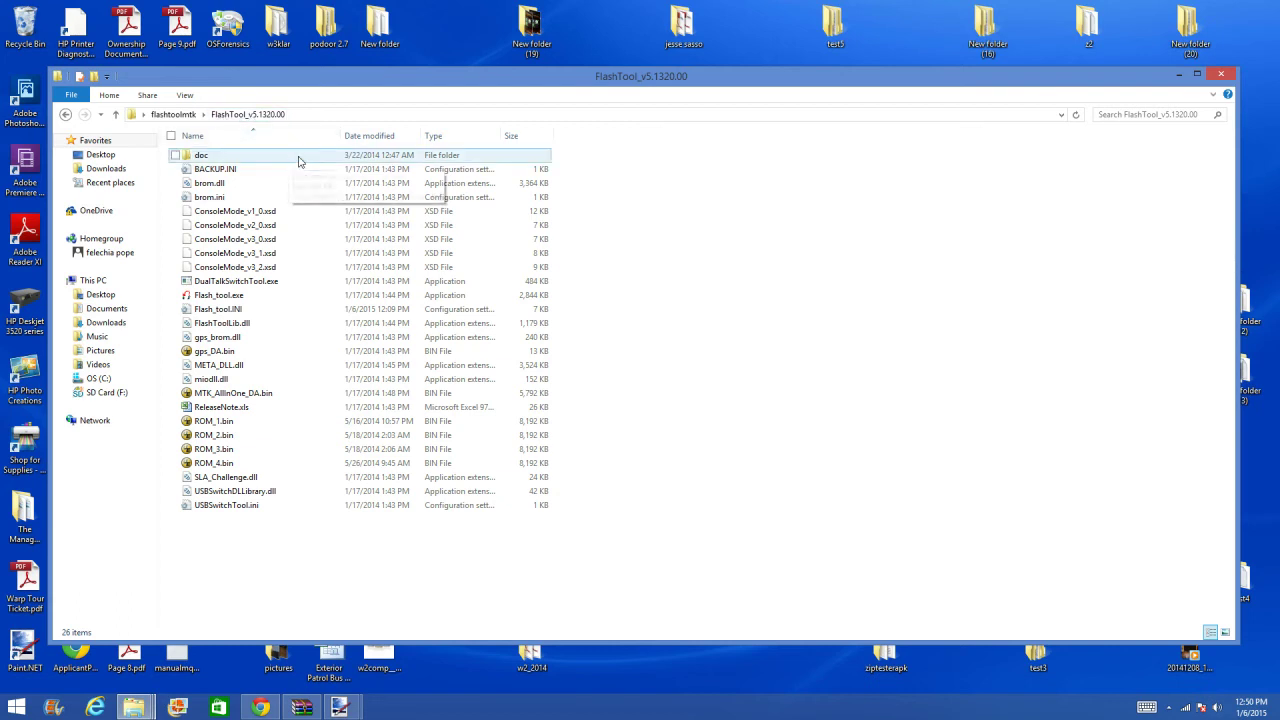
double_click(267, 300)
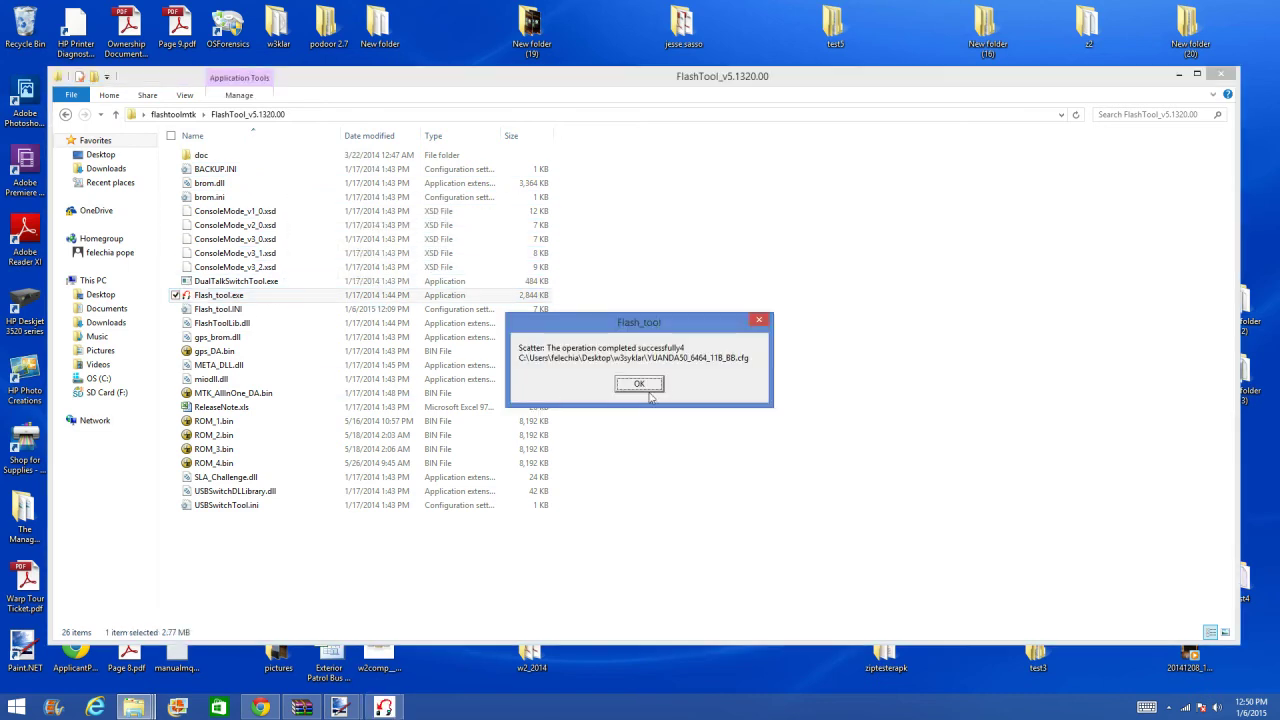
left_click(638, 384)
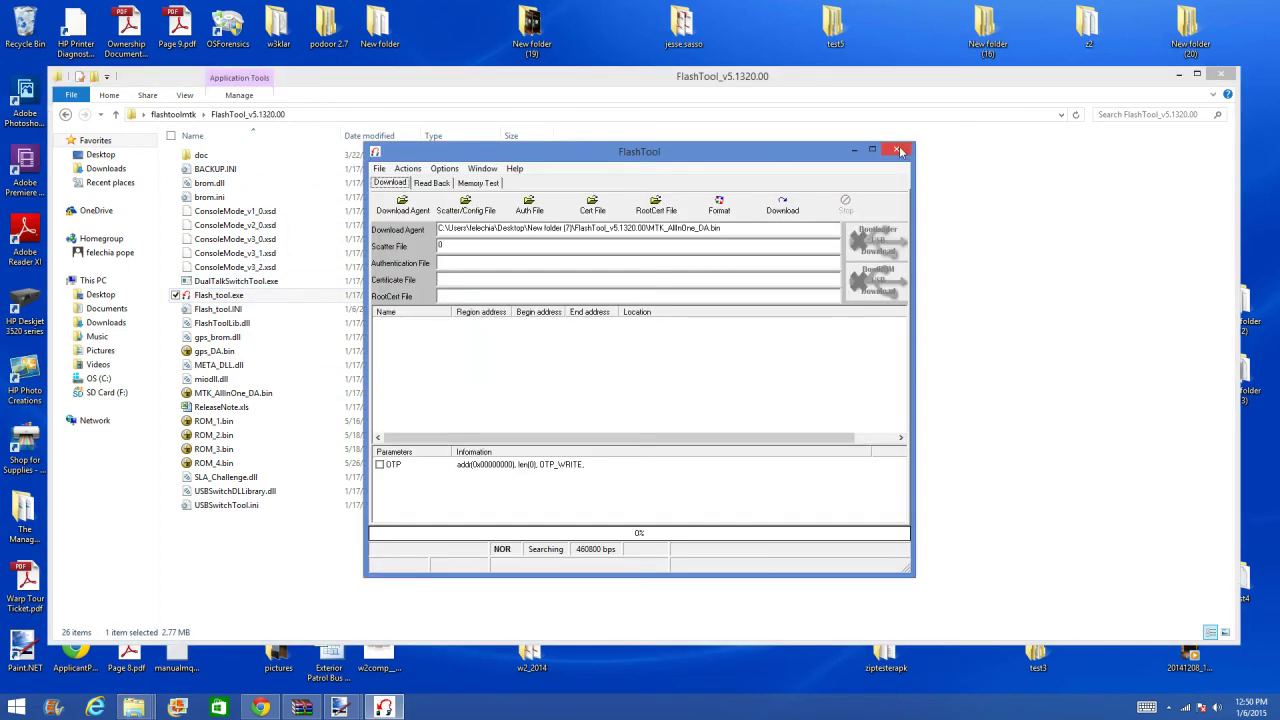
left_click(1022, 184)
left_click(1224, 76)
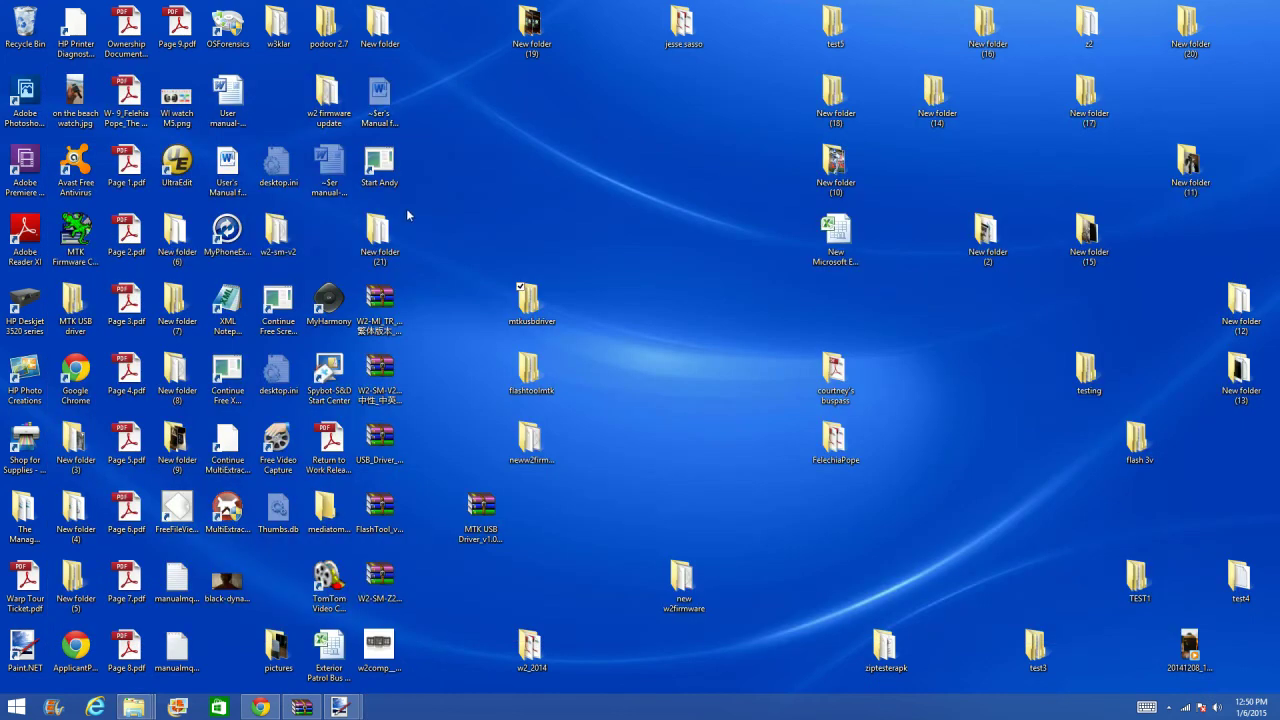
- Launch Flash_tool.exe from the FlashTool_v5.1320.00 folder inside New folder (7) on the desktop
double_click(176, 300)
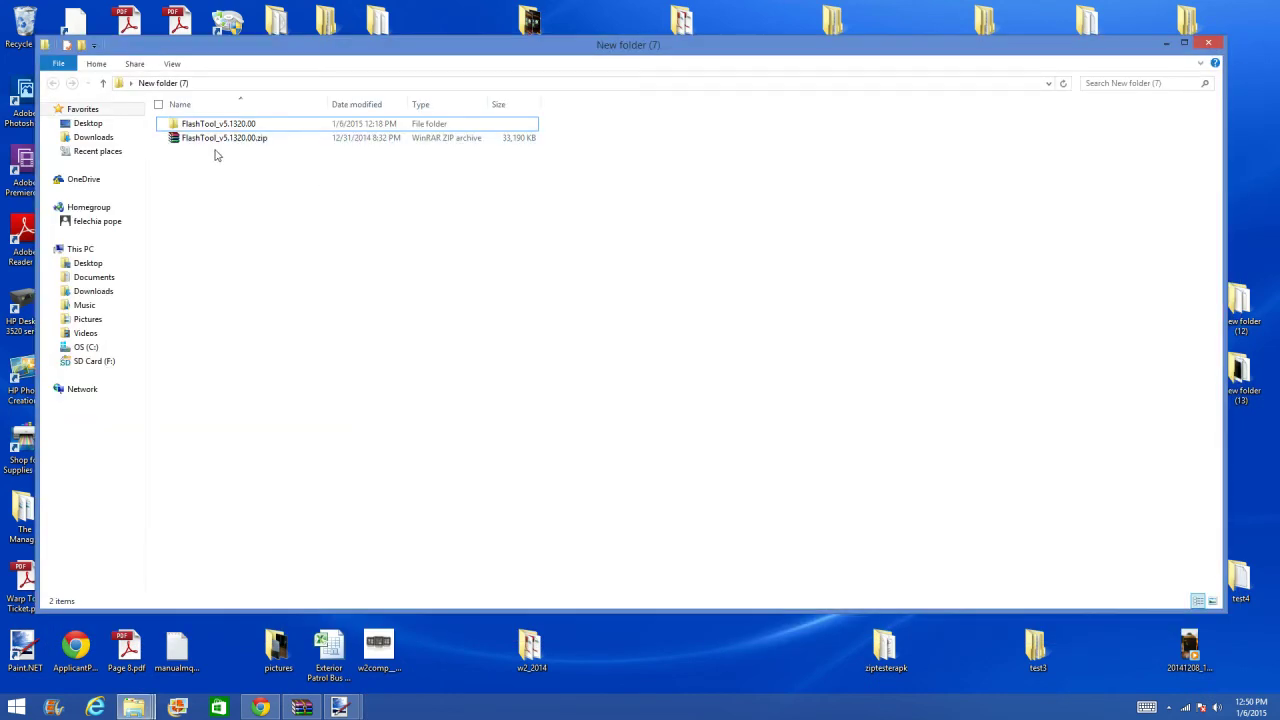
left_click(220, 124)
double_click(224, 130)
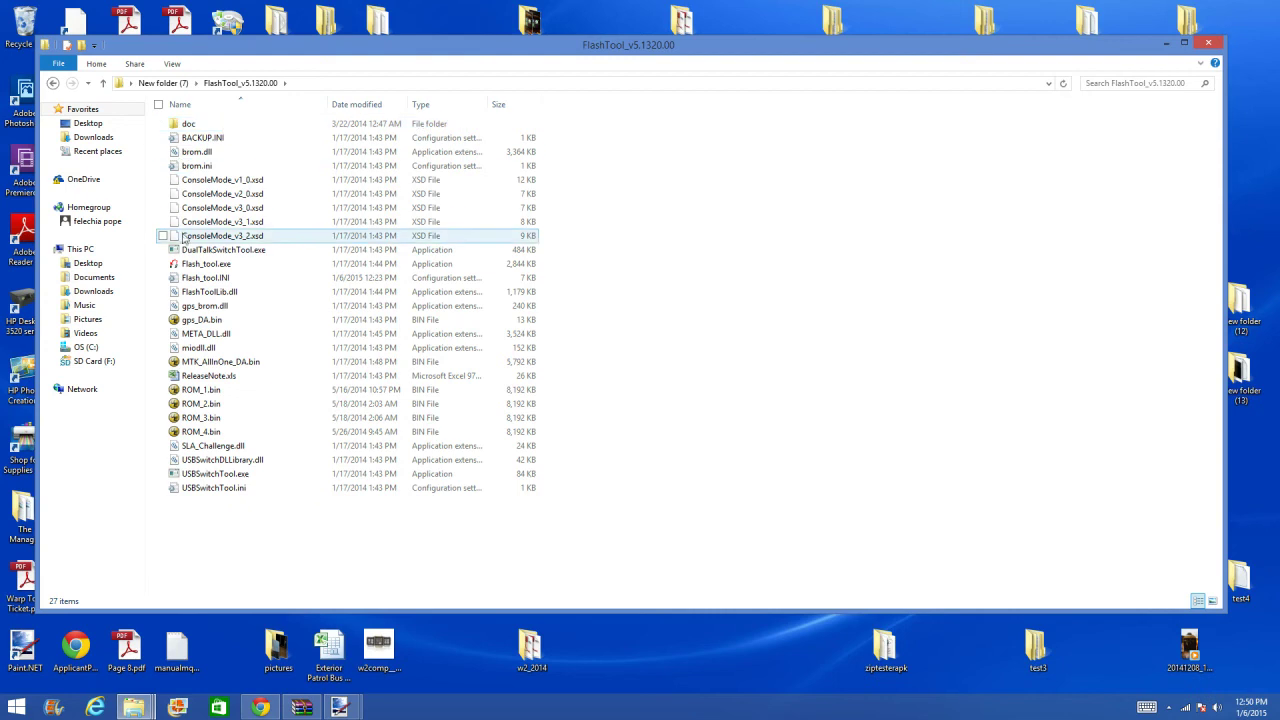
left_click(199, 264)
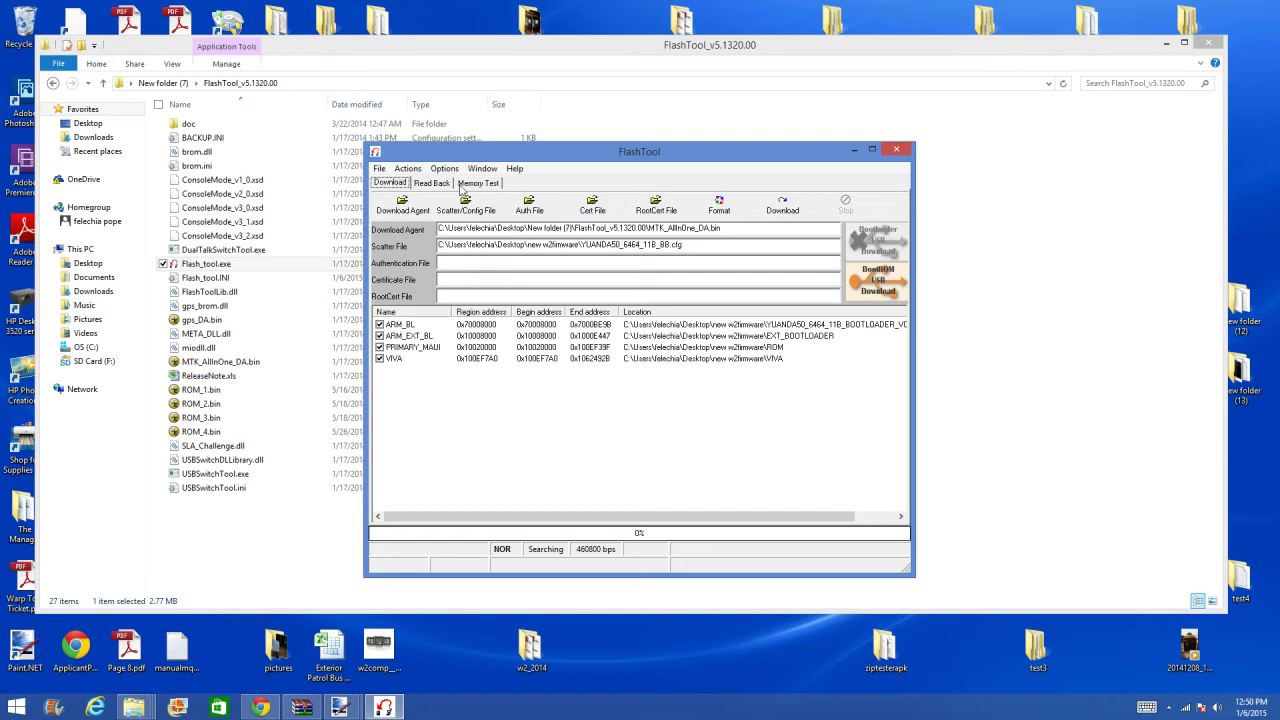
- Review the flash tool's download options, such as USB Download/Readback and Format FAT, without changing them
left_click(446, 169)
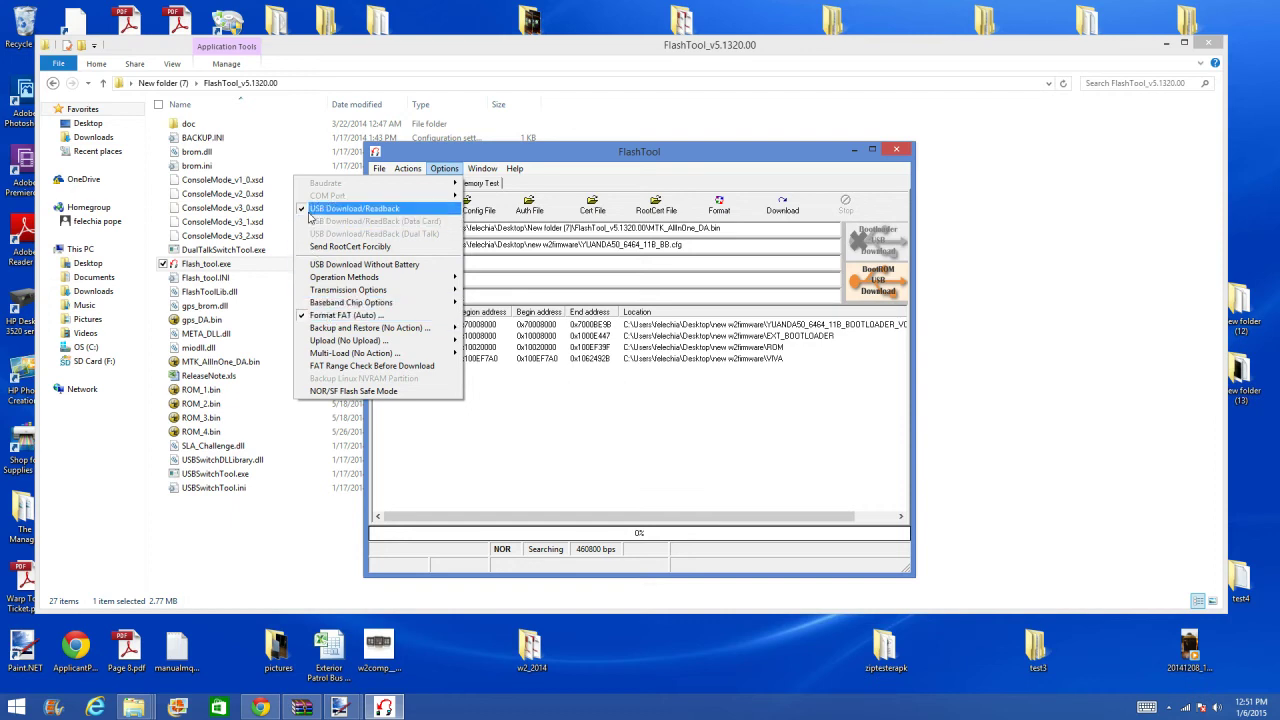
left_click(438, 169)
left_click(448, 170)
mouse_move(514, 169)
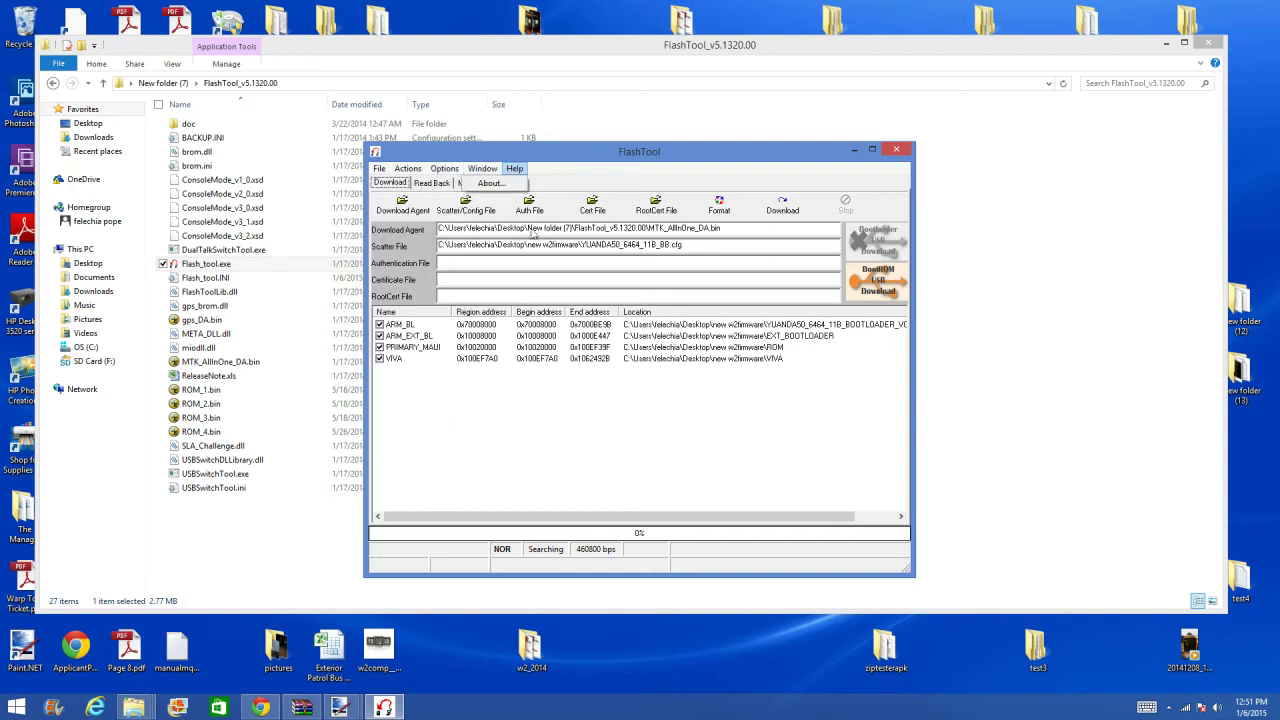
- Load MTK_AllInOne_DA.bin as the download agent and YUANDA50_6464_11B_BB.cfg from the new w2firmware folder as the scatter file
left_click(398, 212)
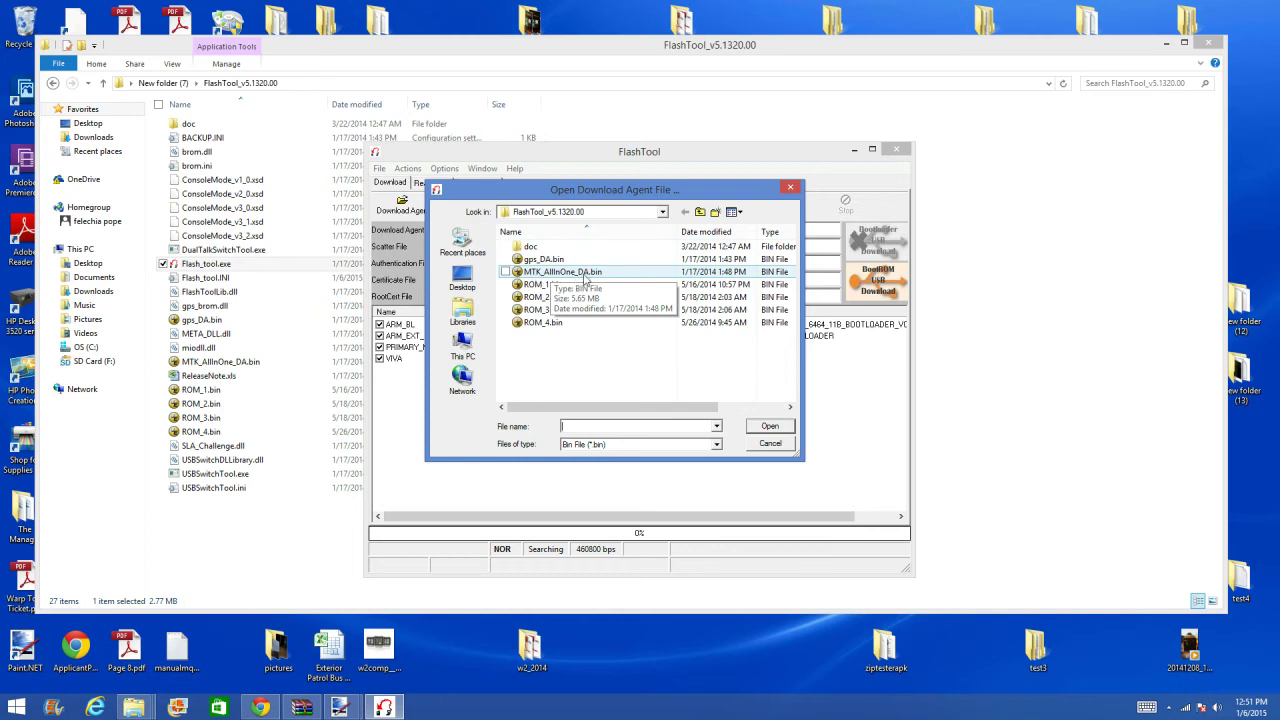
left_click(581, 272)
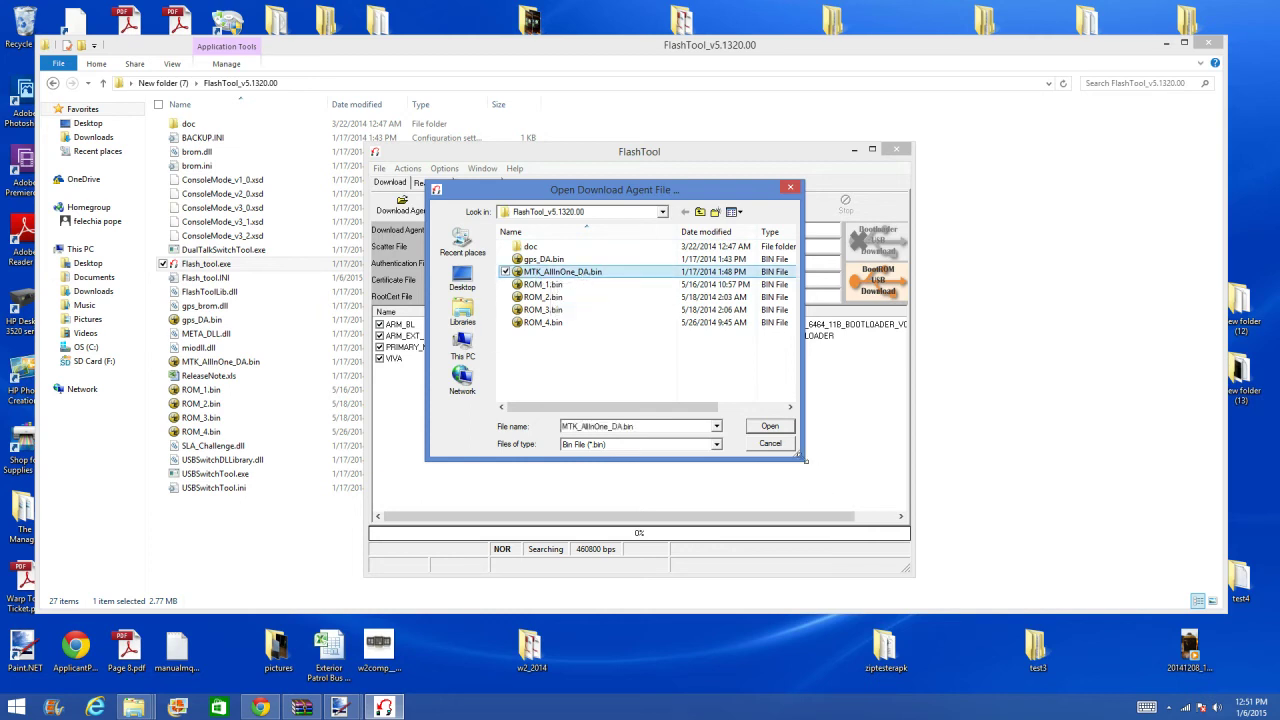
left_click(783, 428)
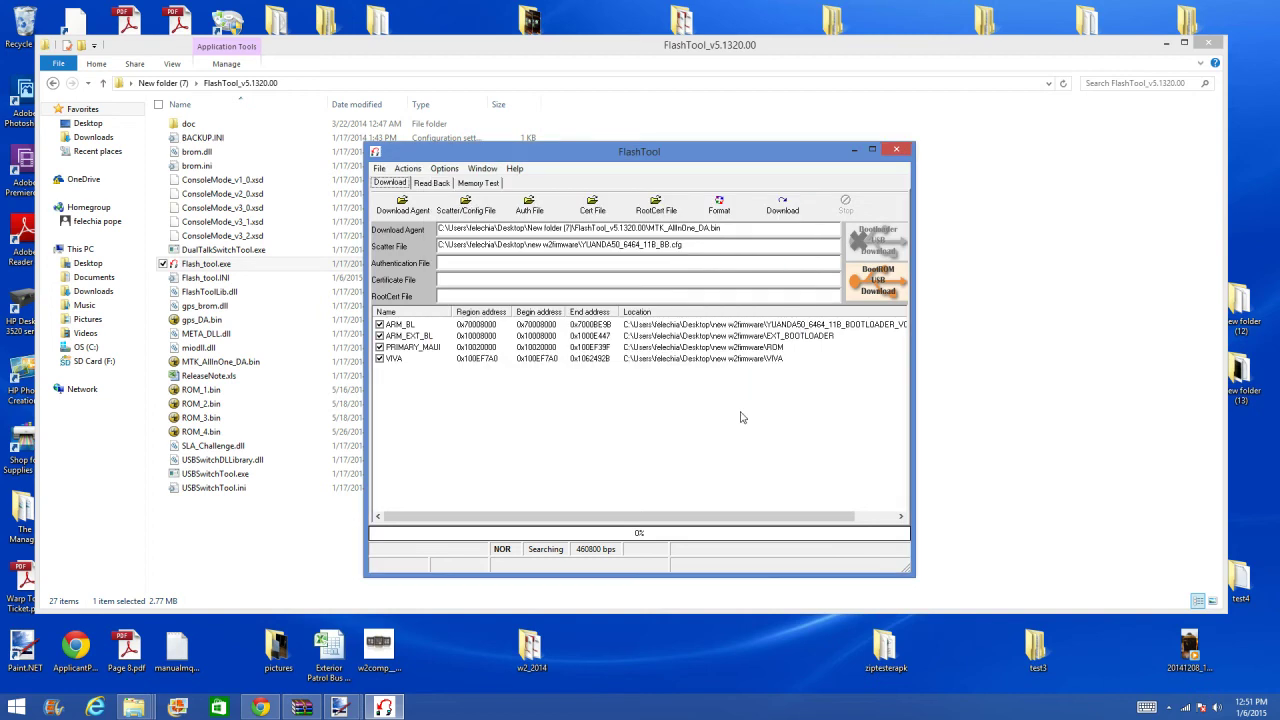
left_click(467, 207)
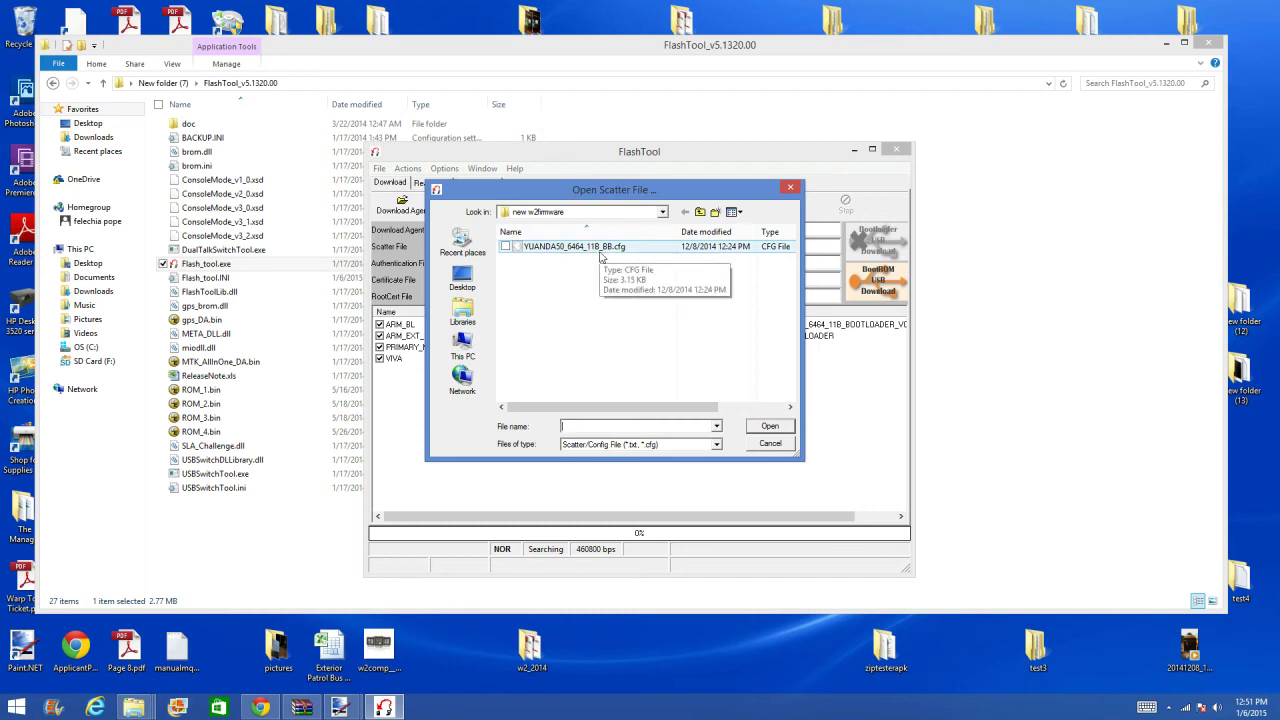
left_click(586, 250)
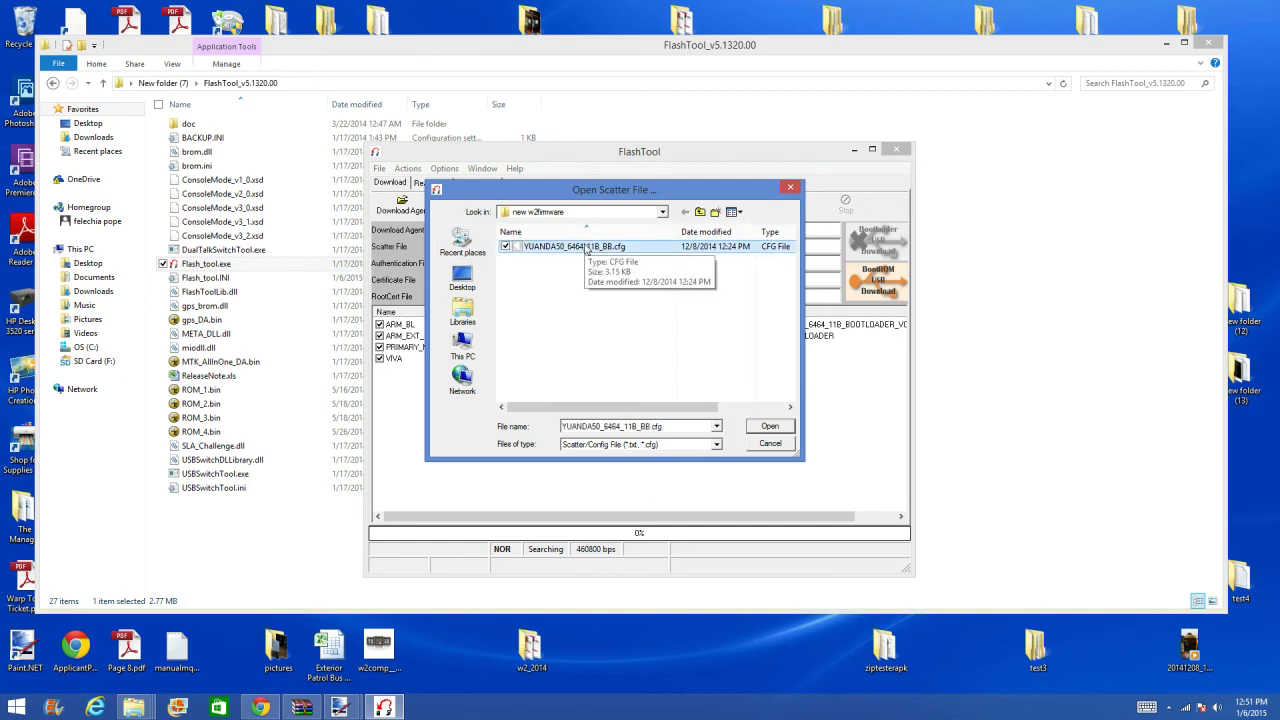
left_click(770, 427)
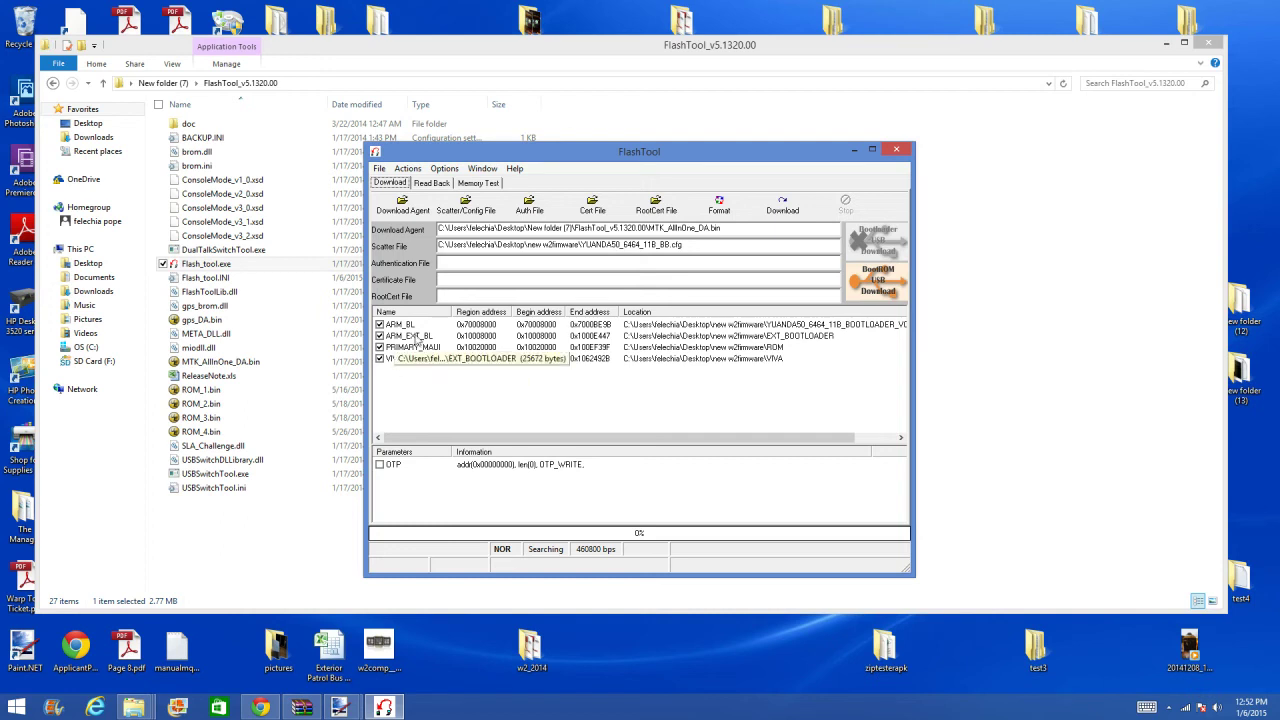
- Set the readback entry to ROM_w3.bin with hex start address 0x00000000 and length 0x00800000, and run the readback
left_click(434, 184)
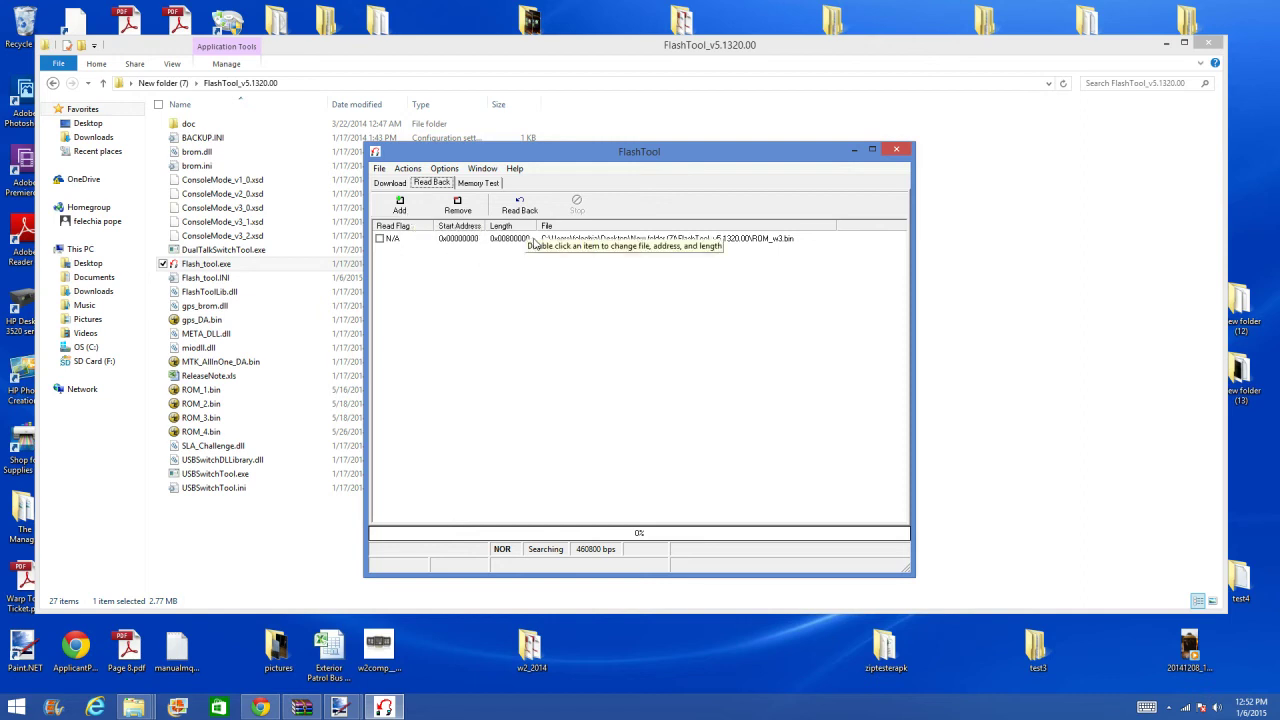
double_click(467, 239)
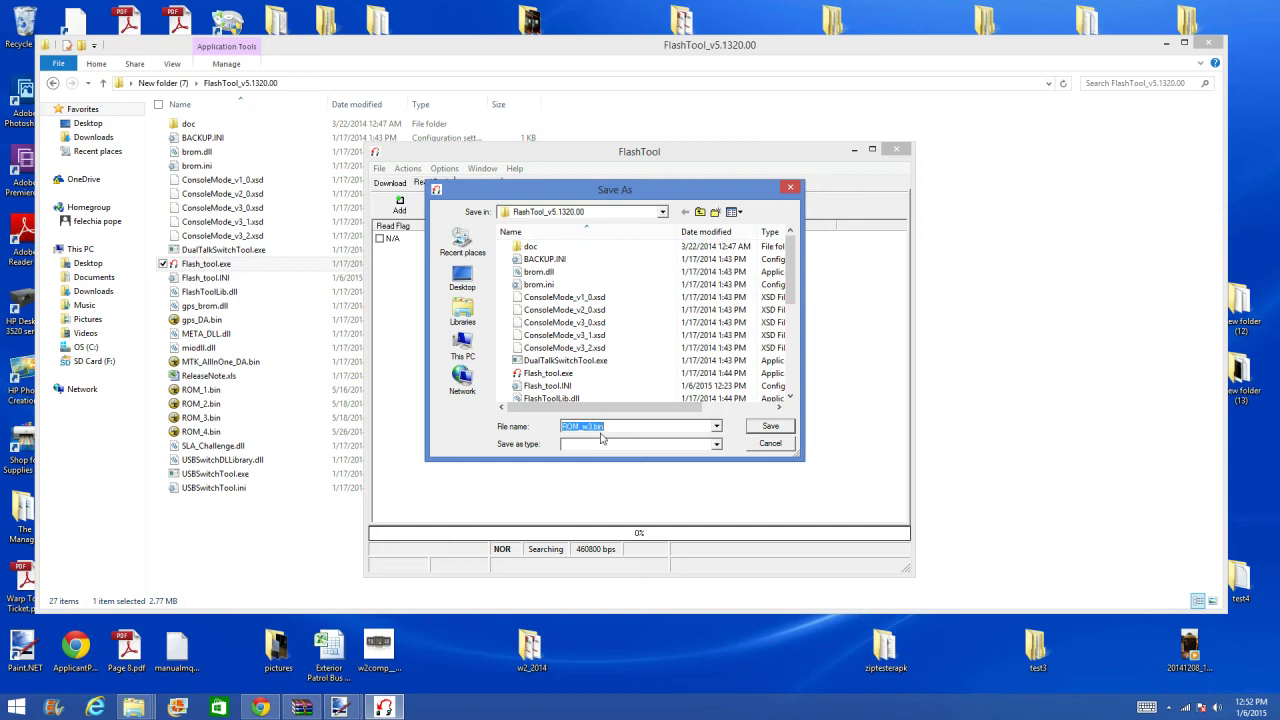
left_click(770, 427)
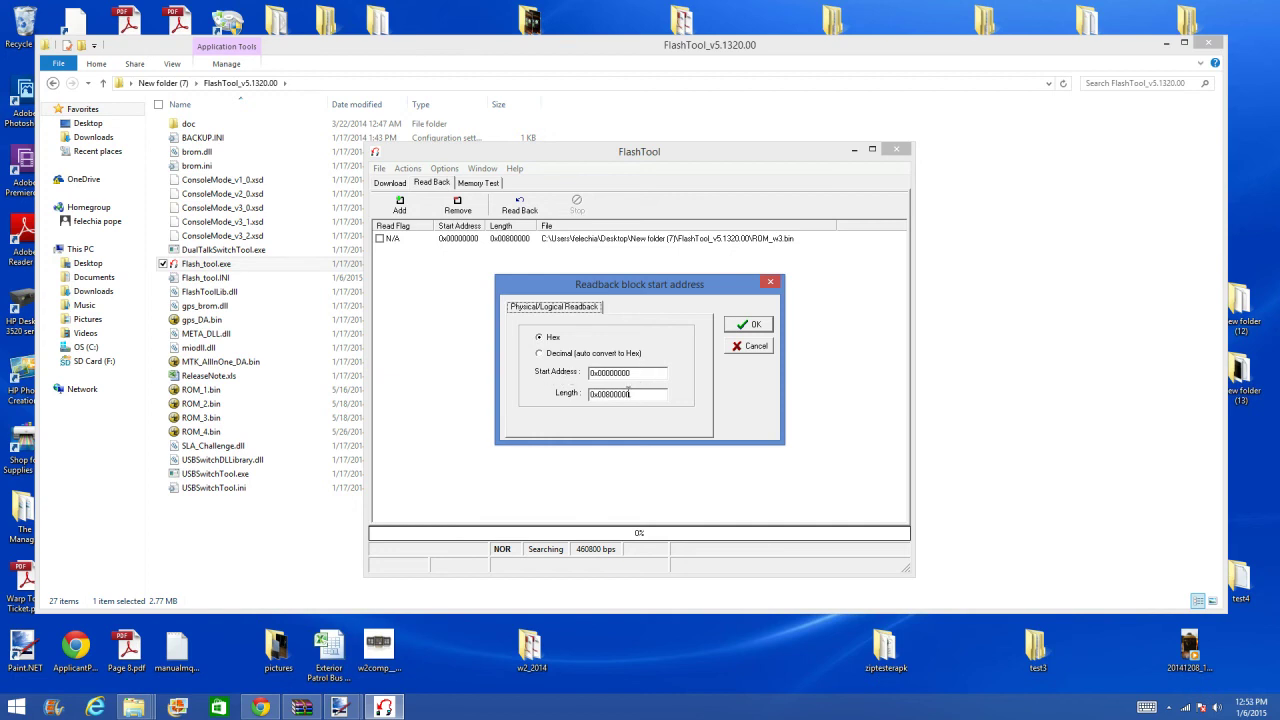
left_click_drag(618, 395, 585, 395)
double_click(628, 395)
left_click(756, 326)
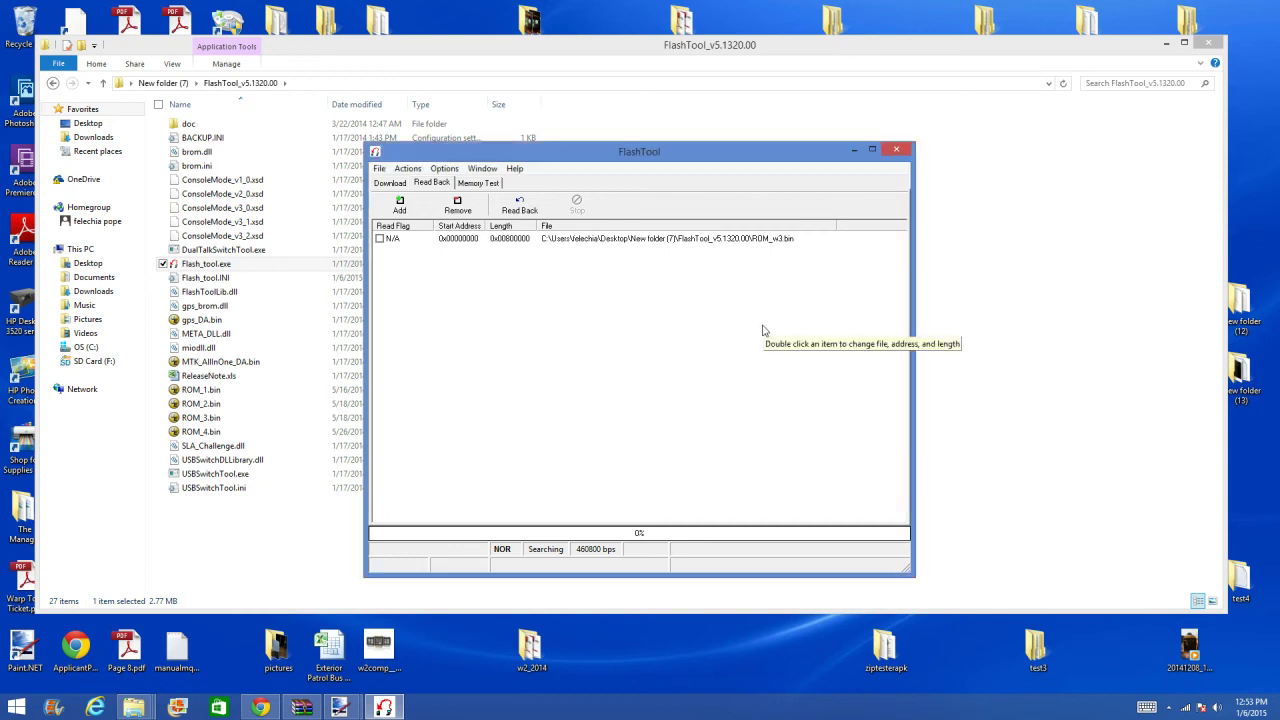
left_click(506, 203)
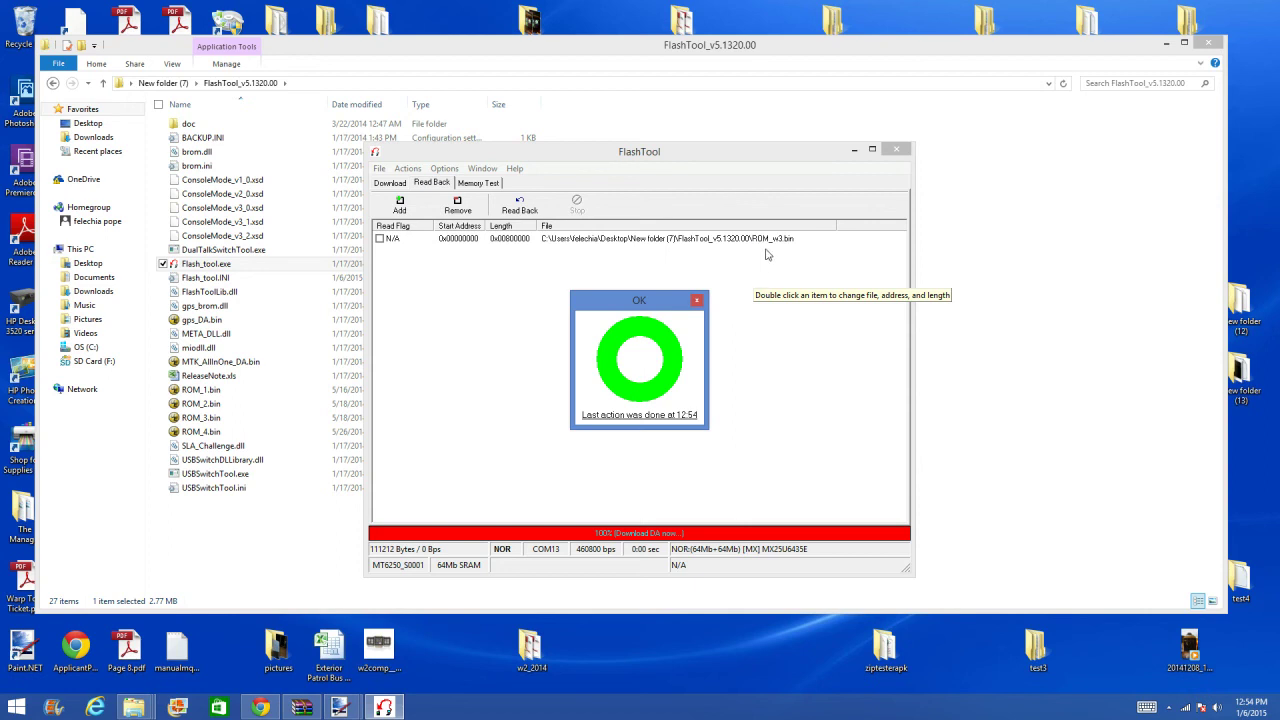
left_click(699, 302)
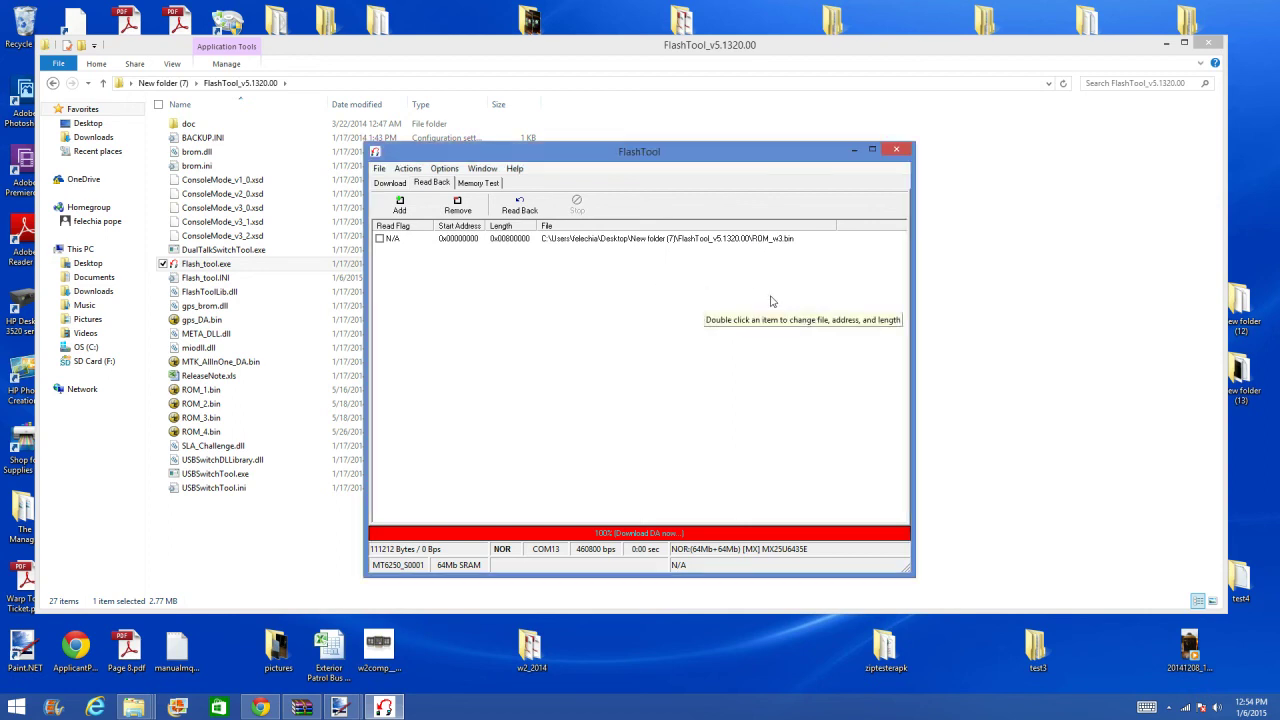
- Run the memory test on the connected watch with no test method selected, and dismiss the completion notice
left_click(481, 189)
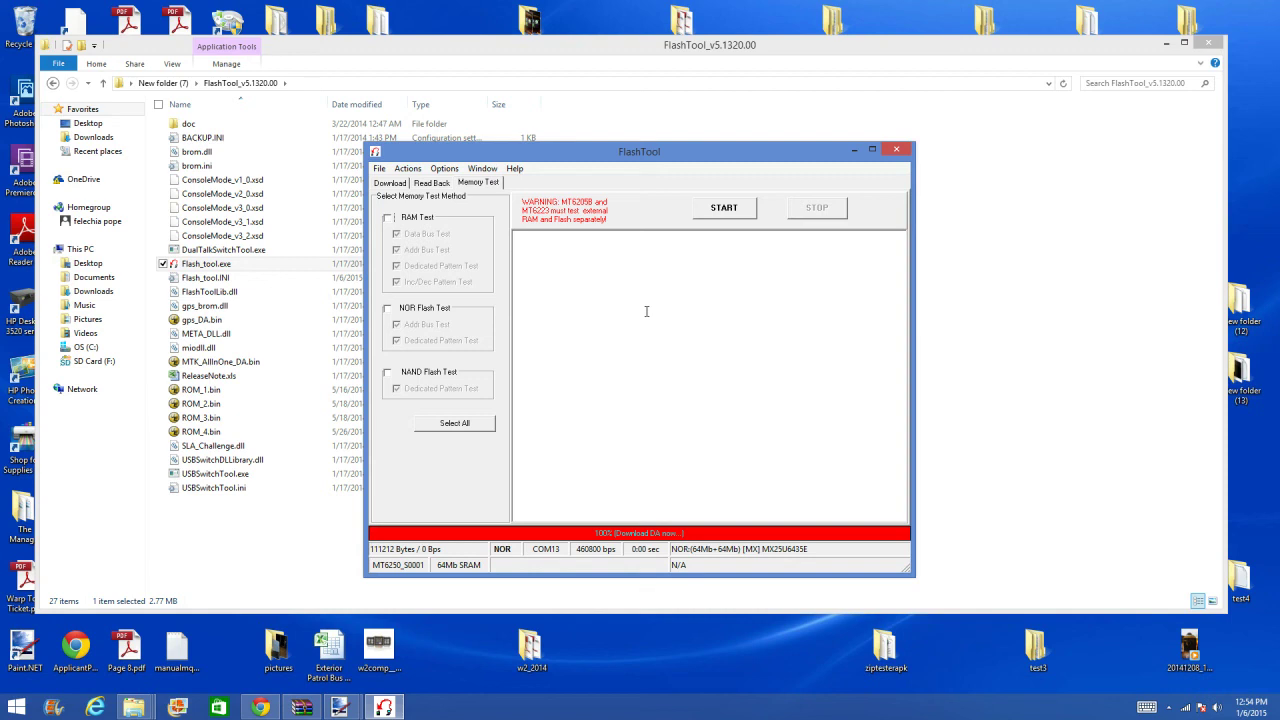
left_click(718, 210)
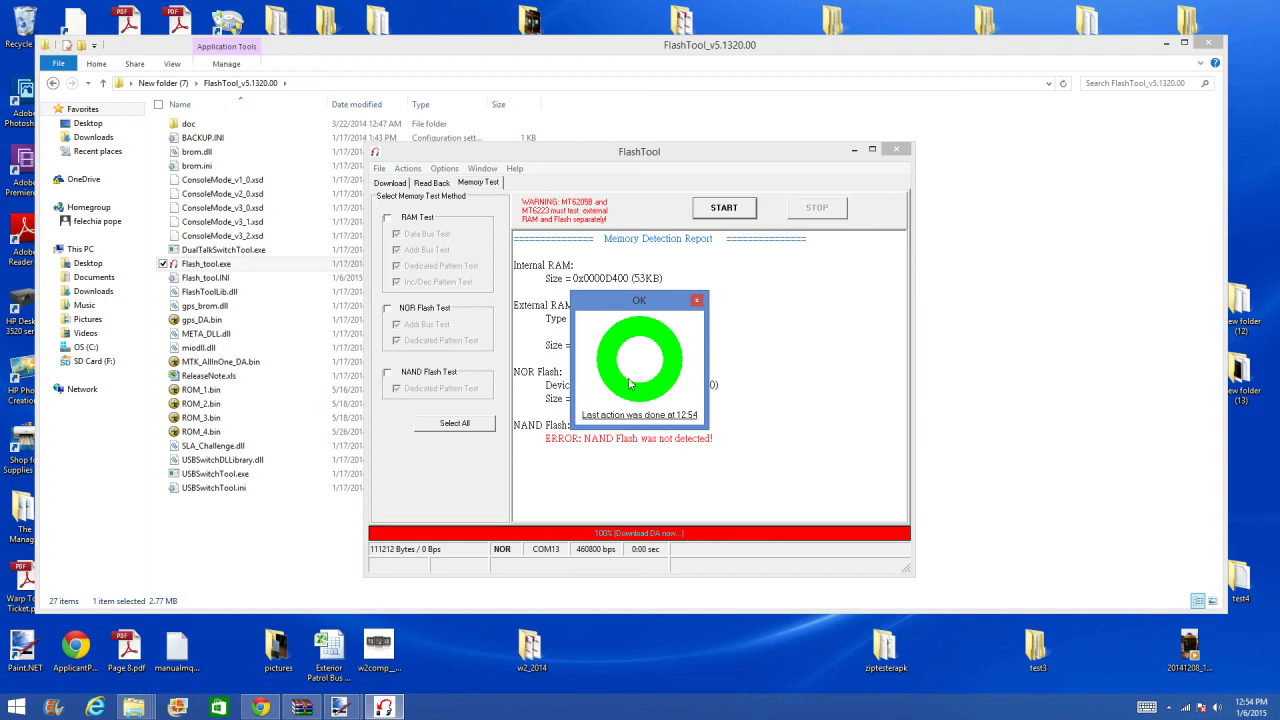
left_click(697, 302)
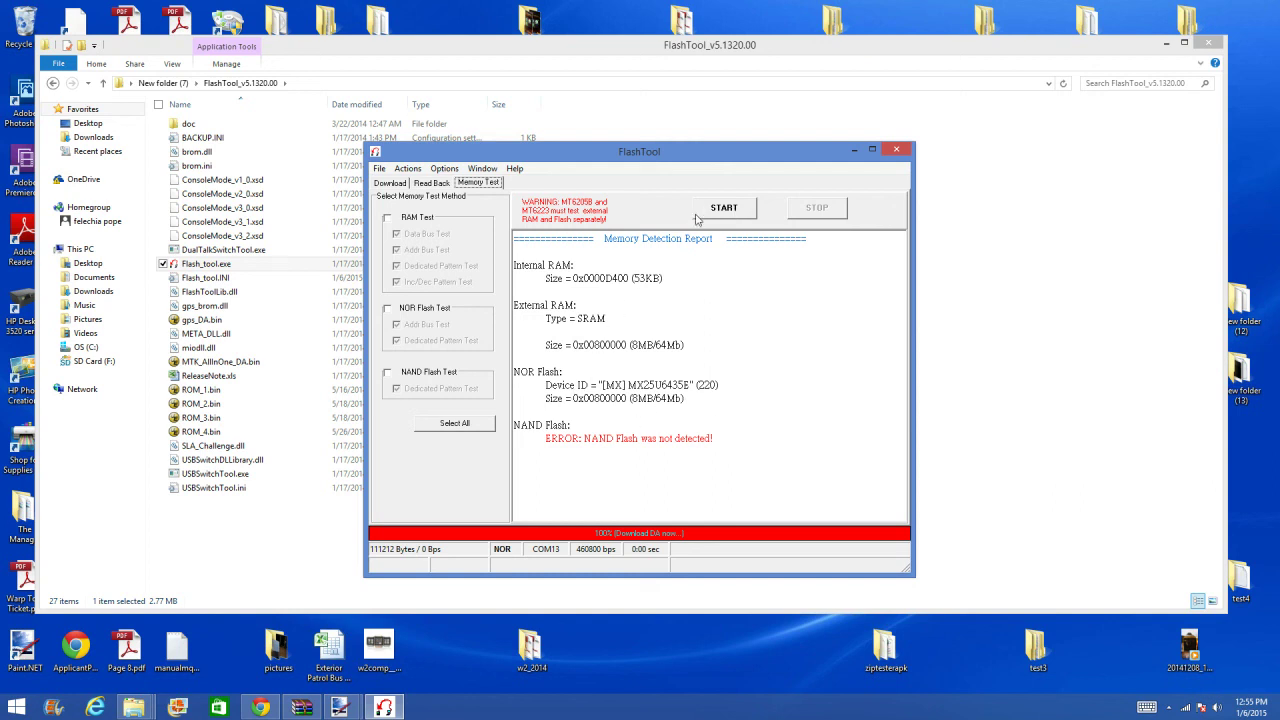
- Download the ARM_BL, ARM_EXT_BL, PRIMARY_MAUI and VIVA firmware files to the watch, and close FlashTool and its folder
left_click(390, 184)
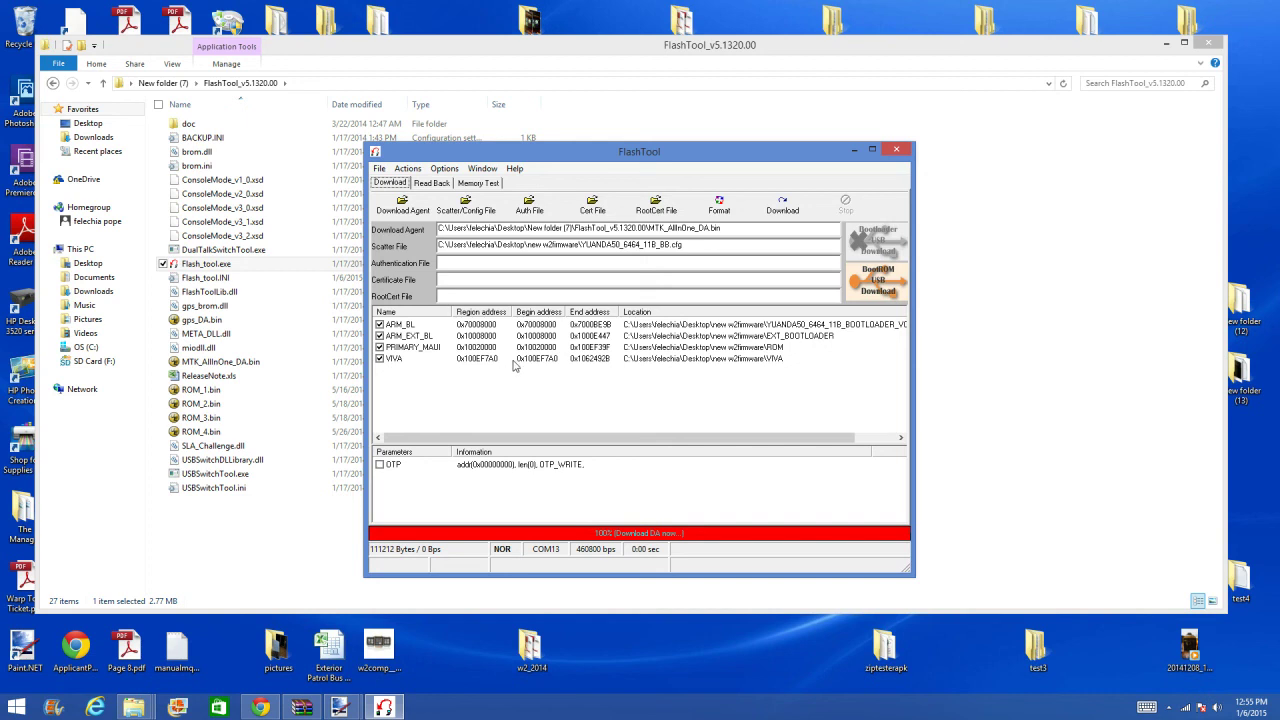
left_click(790, 207)
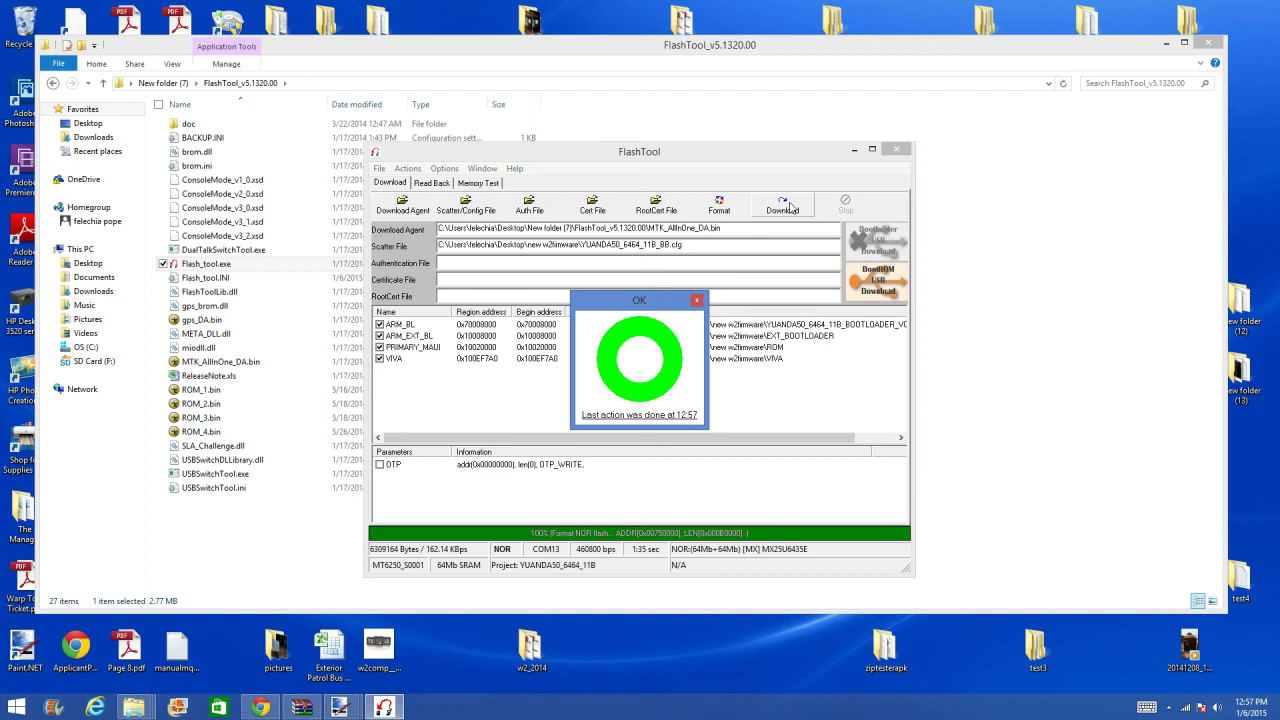
left_click(697, 302)
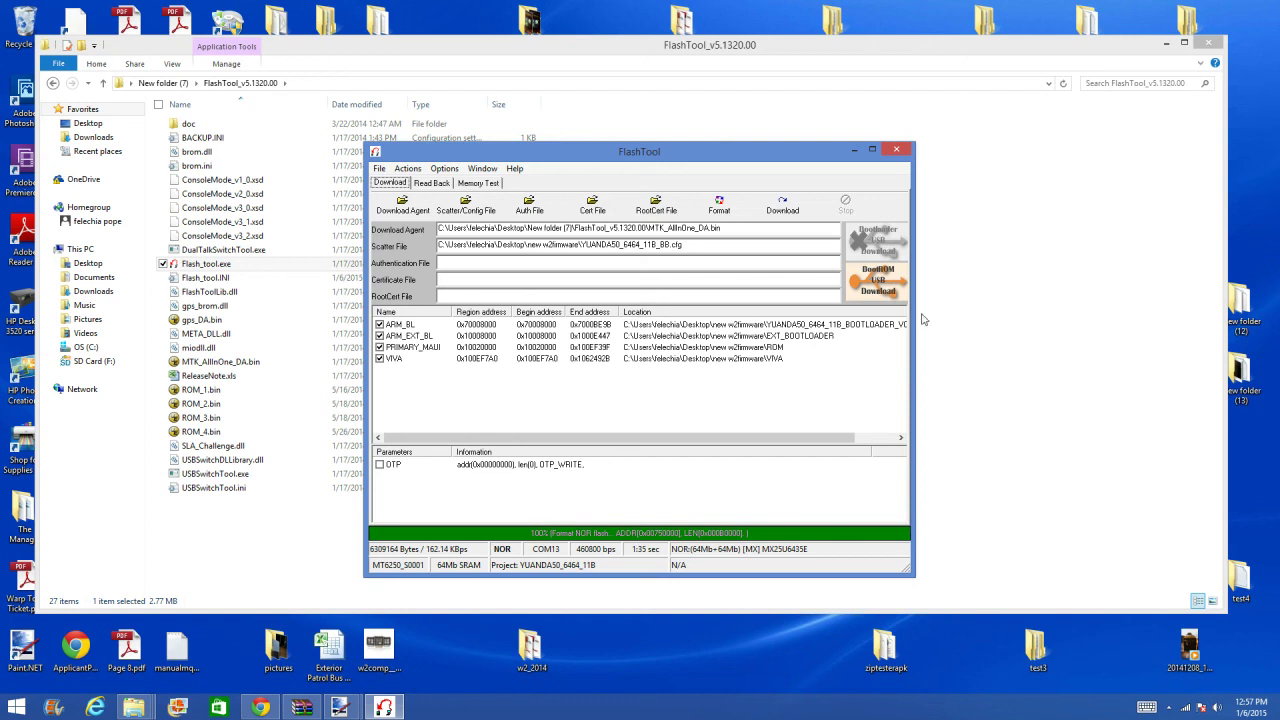
left_click(896, 150)
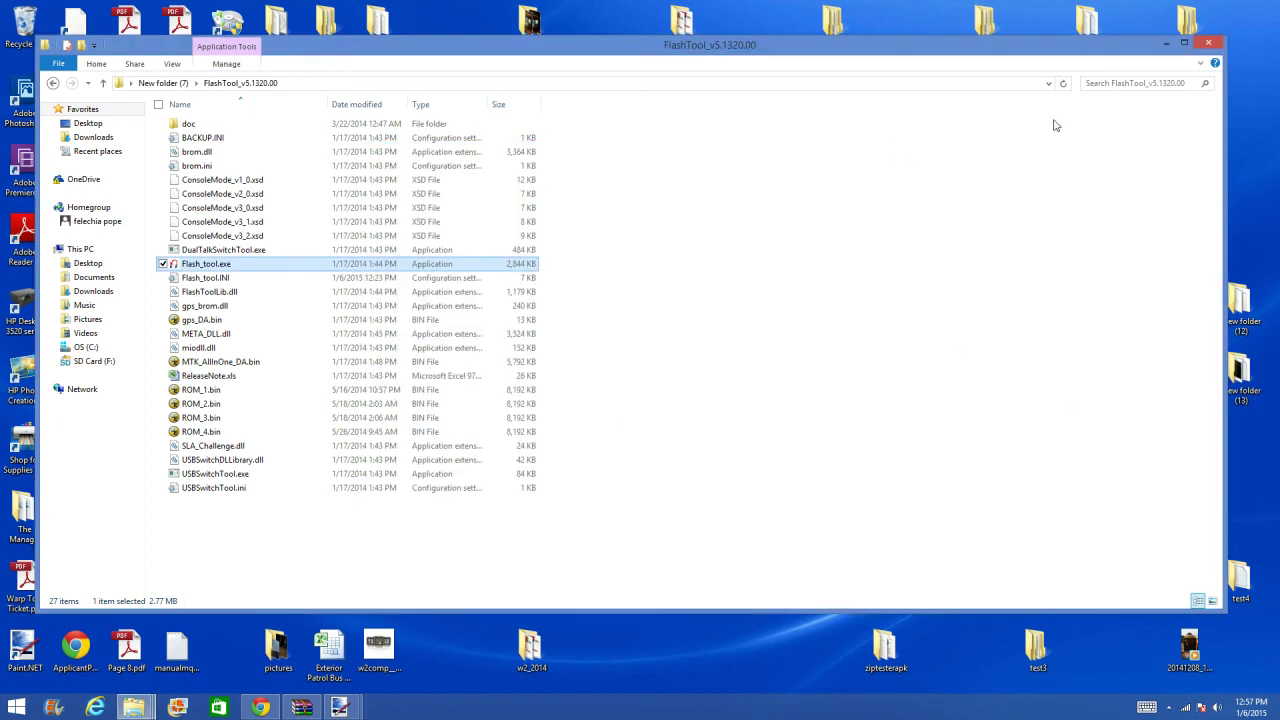
left_click(1208, 45)
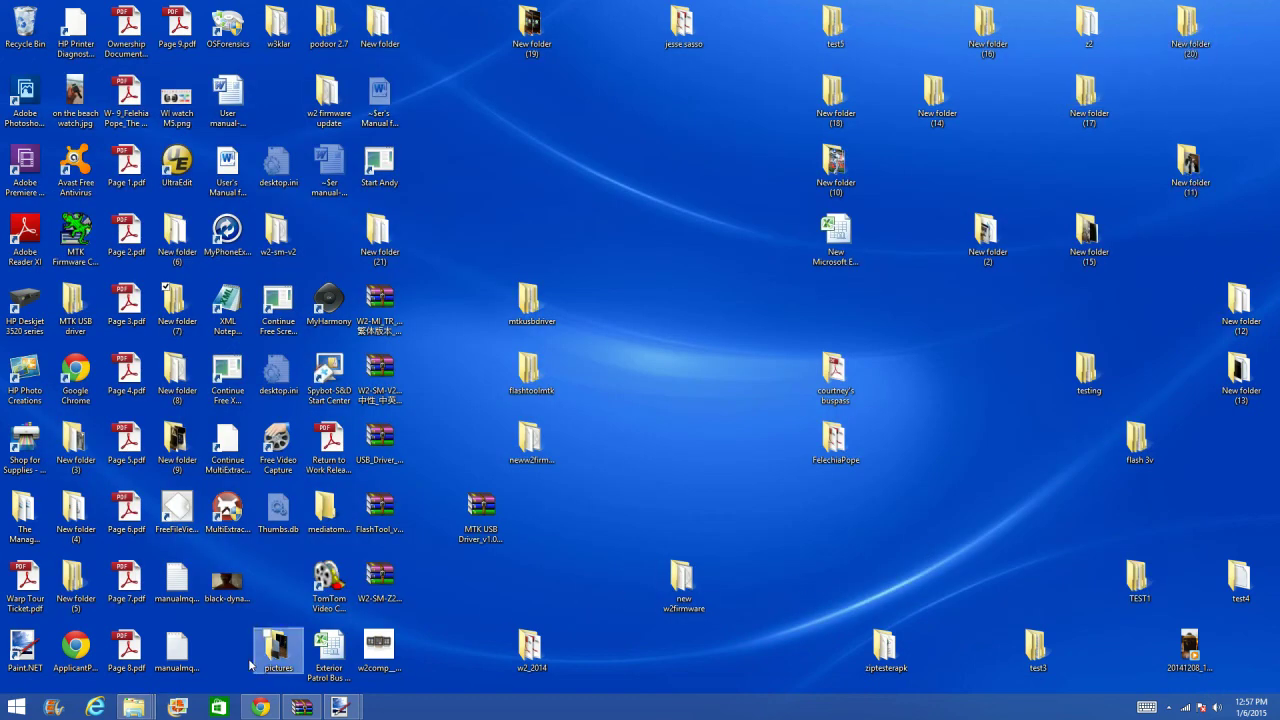
- Switch to Chrome and look over the Joe's Tech Review page on joestechreview.ning.com
left_click(255, 710)
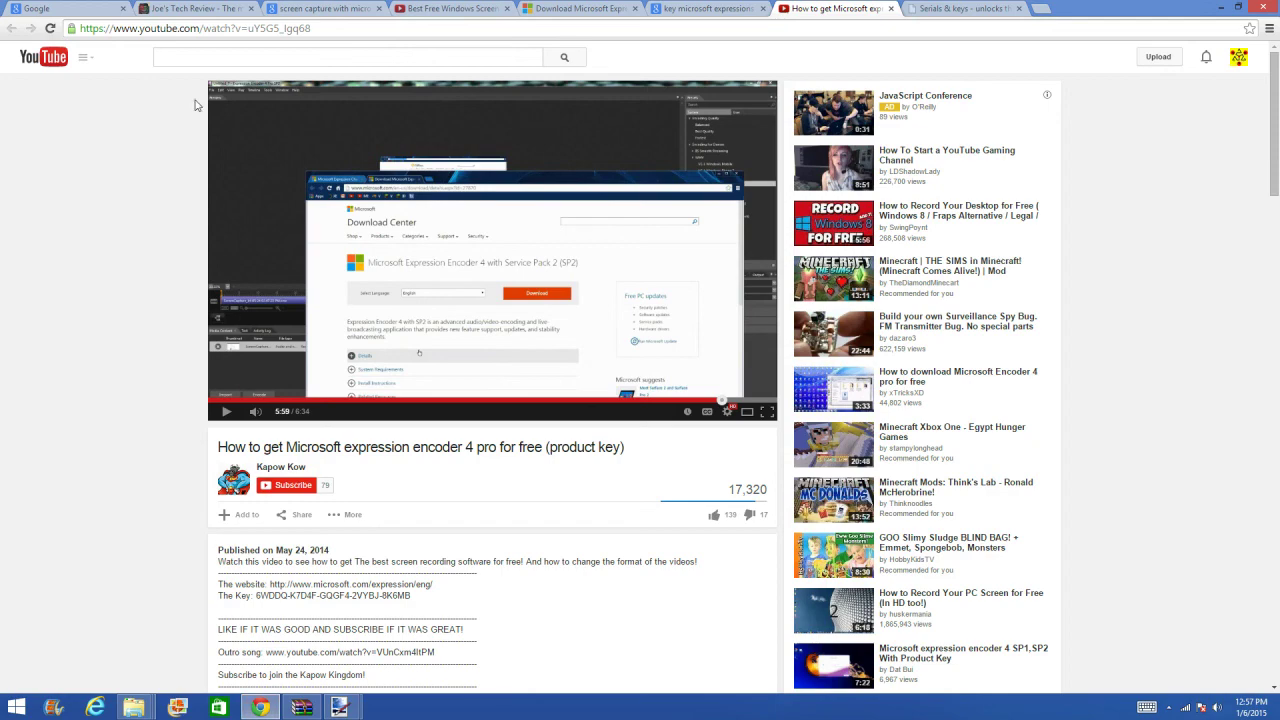
left_click(182, 8)
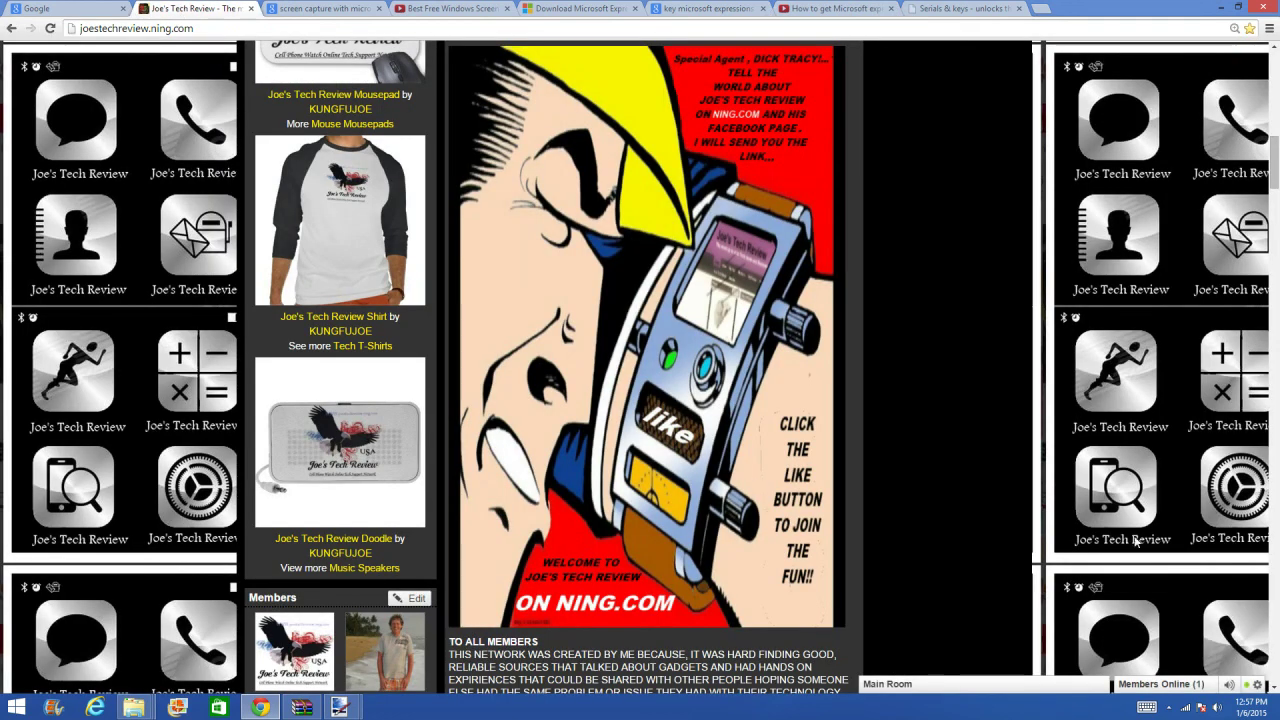
scroll(1035, 509, "up", 3)
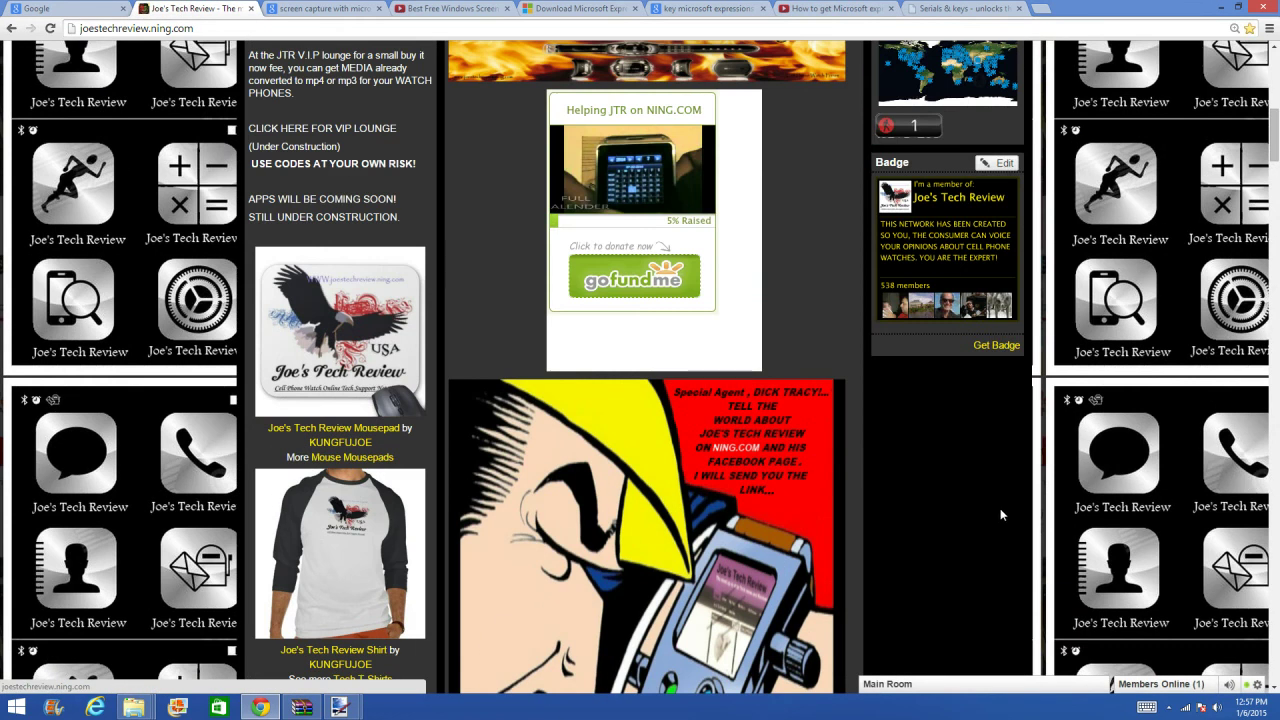
scroll(1000, 508, "down", 3)
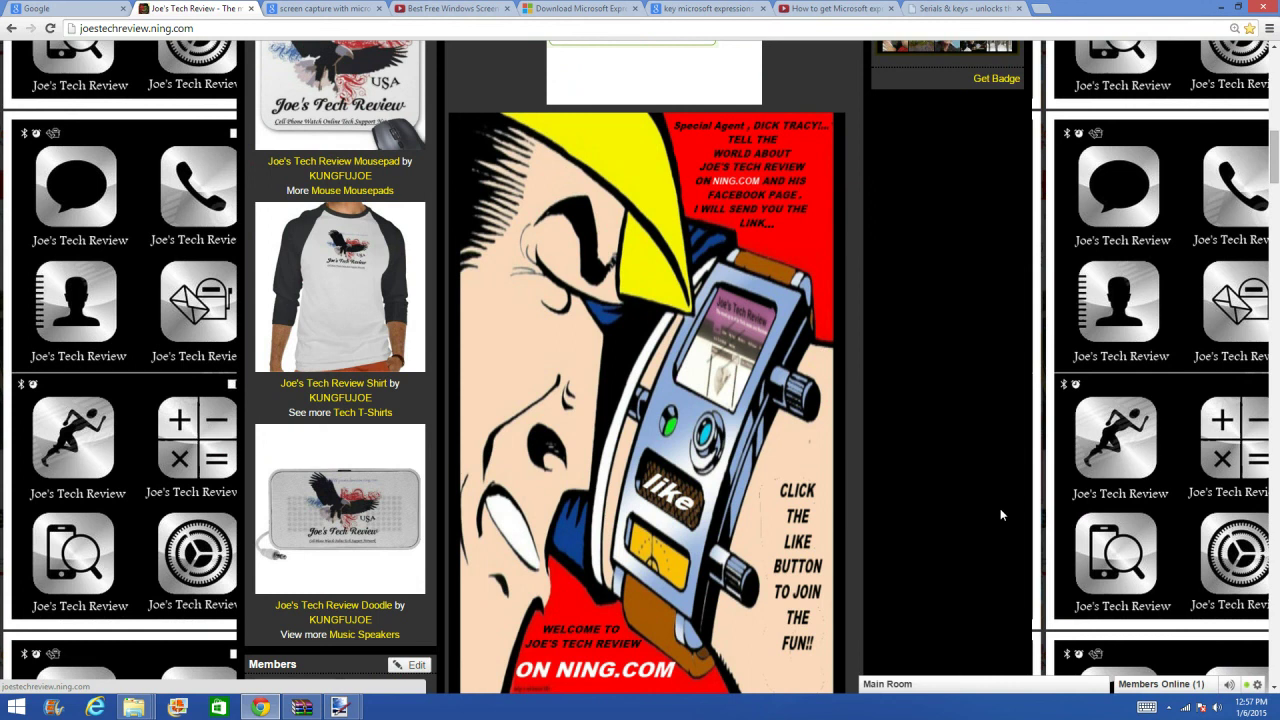